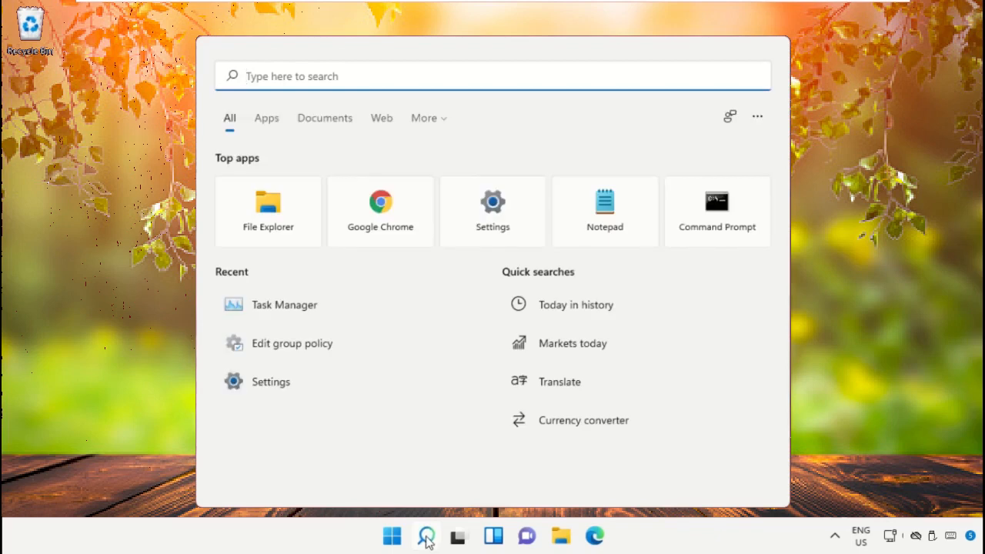
Search for and open Task Manager, and make its window smaller.
type("task ma")
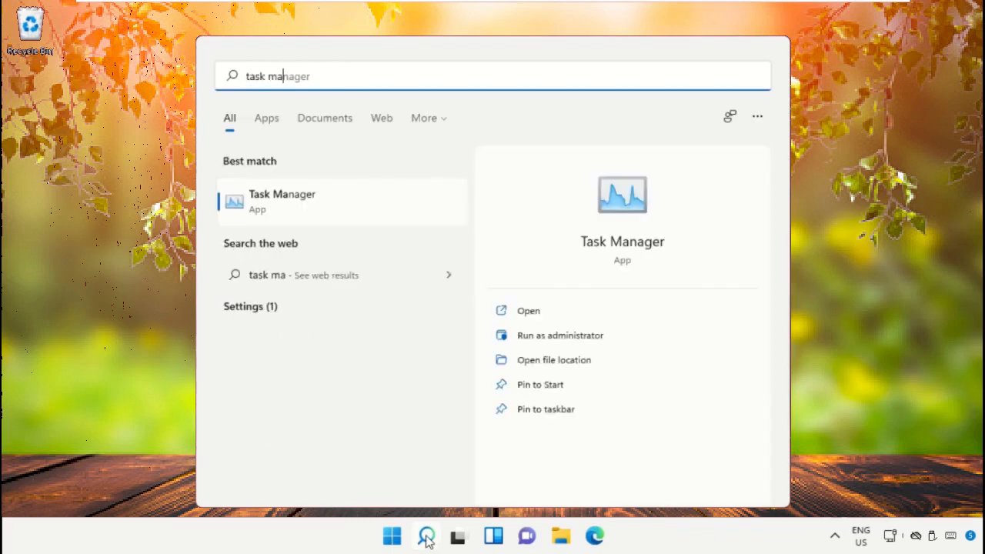
type("nager")
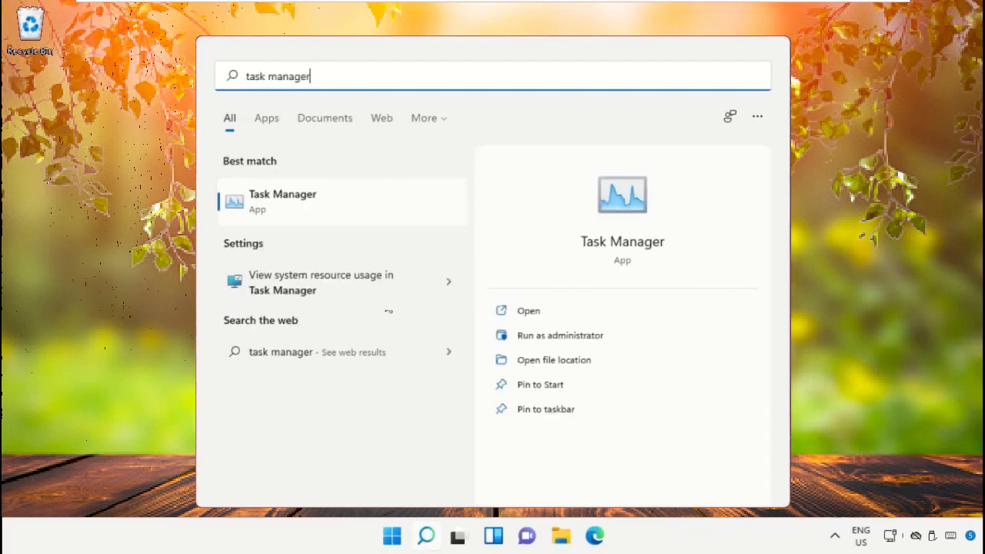
left_click(285, 197)
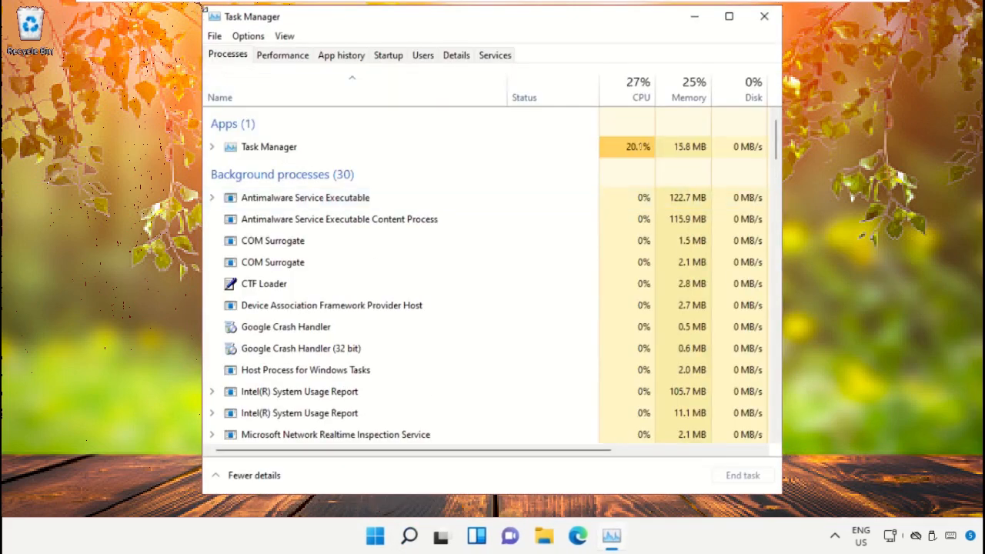
left_click_drag(204, 8, 307, 108)
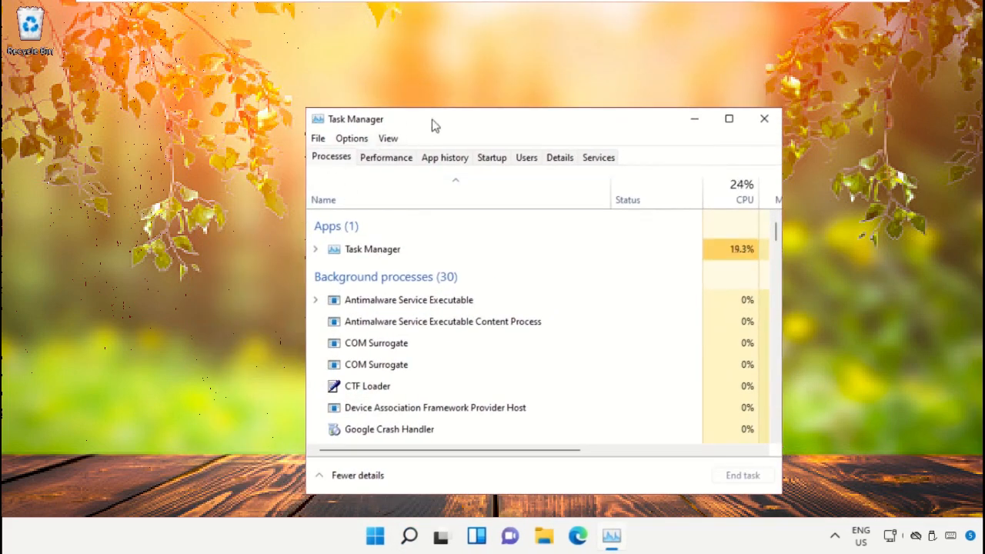
left_click_drag(433, 125, 428, 105)
Start creating a new task in Task Manager and browse for the program to run.
left_click(313, 120)
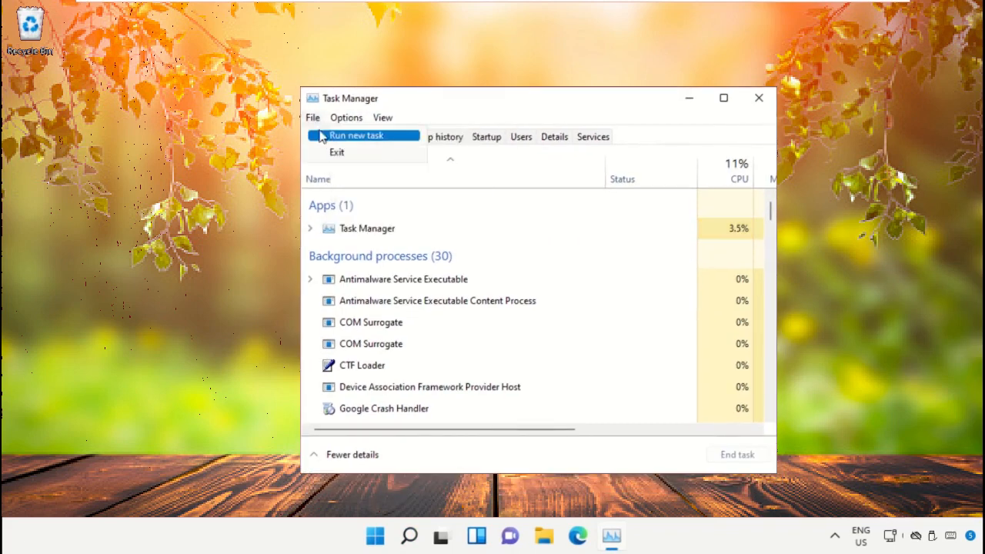
left_click(322, 136)
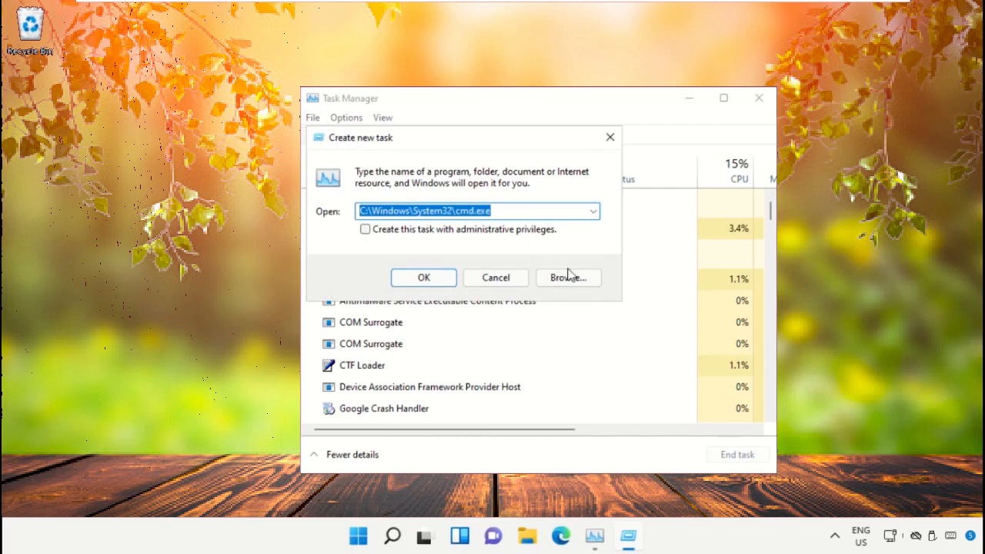
left_click(578, 283)
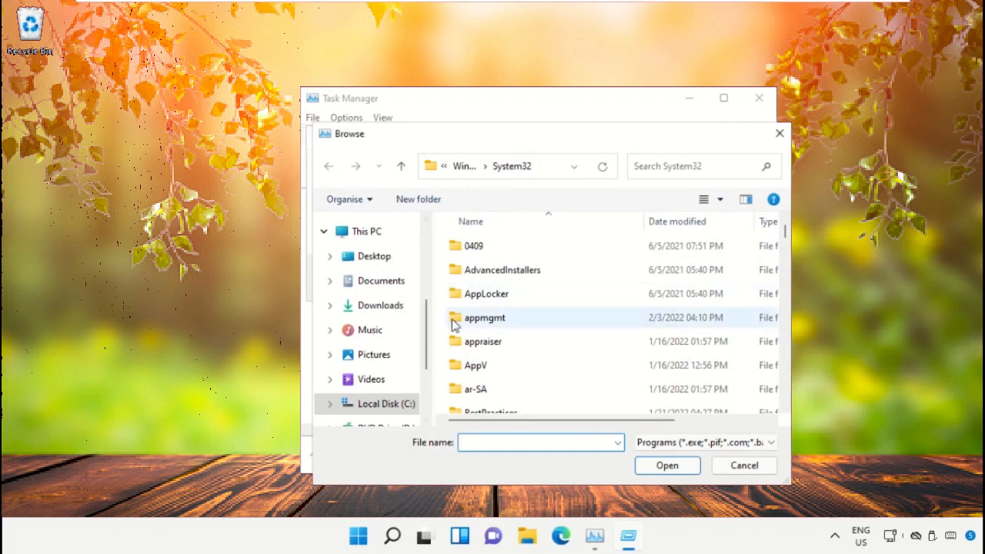
Navigate from This PC through Local Disk (C:) and Windows to the System32 folder.
left_click(372, 234)
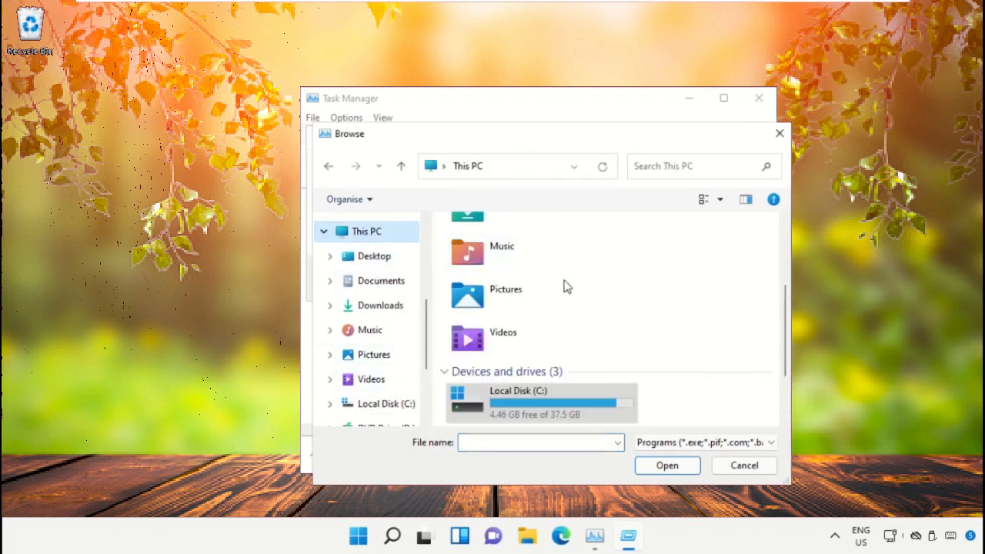
double_click(550, 392)
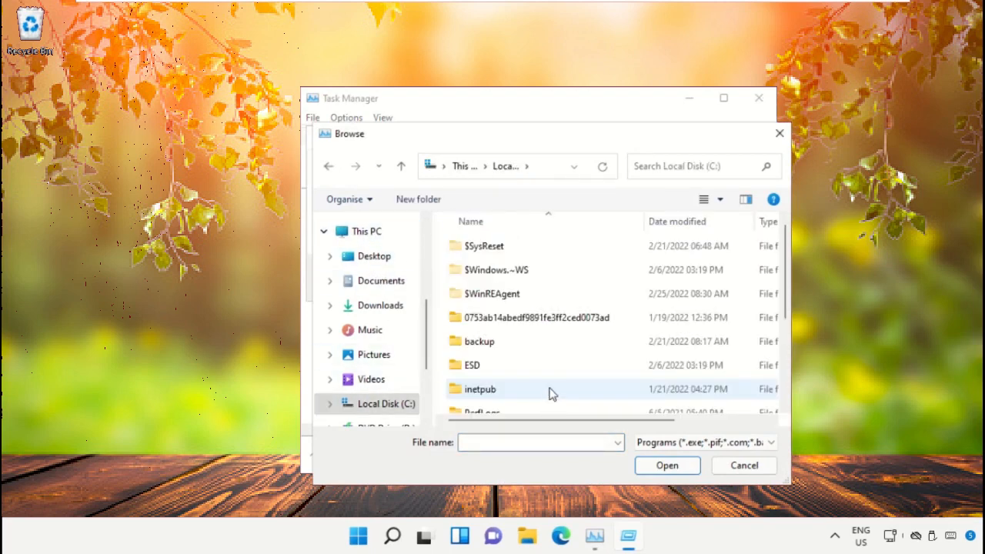
double_click(505, 405)
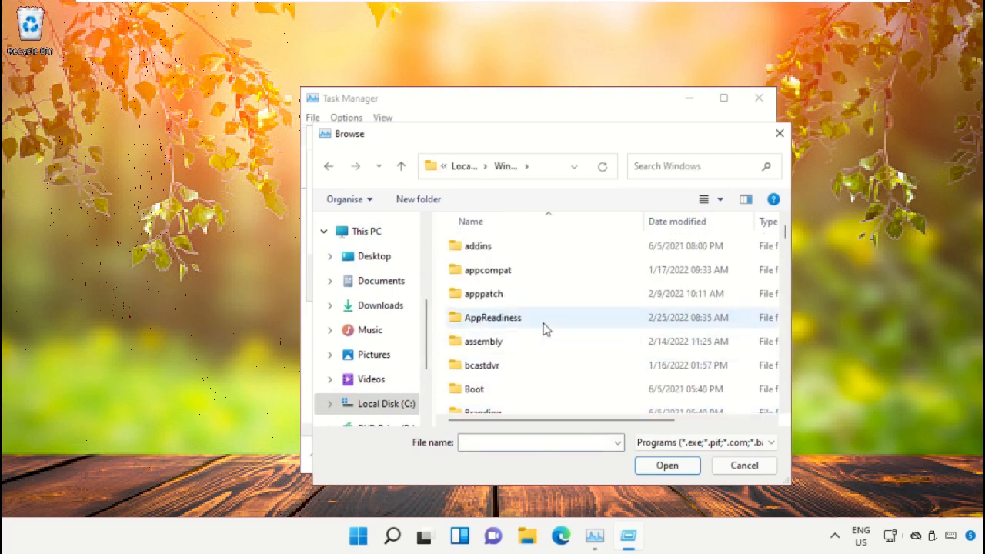
scroll(542, 329, "down", 20)
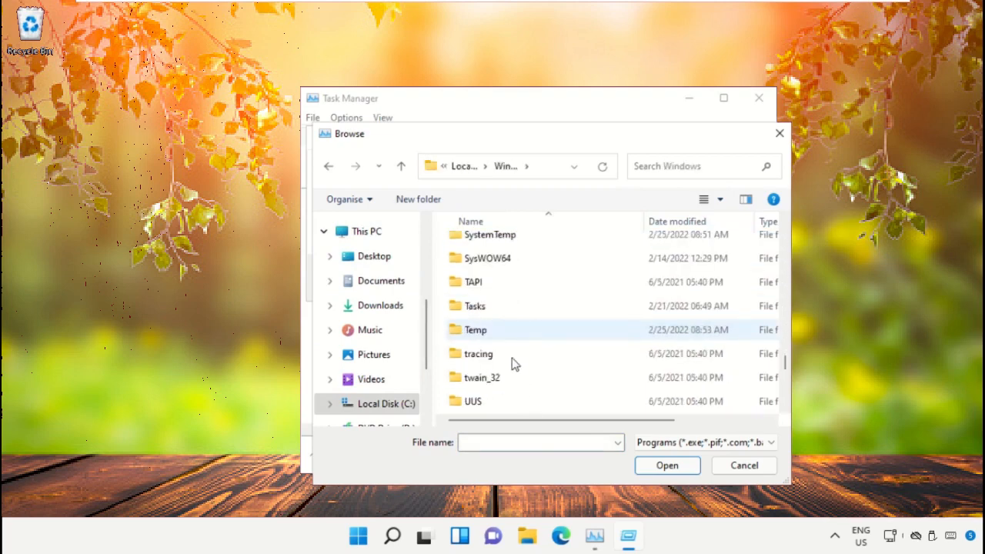
scroll(512, 363, "up", 3)
left_click(505, 367)
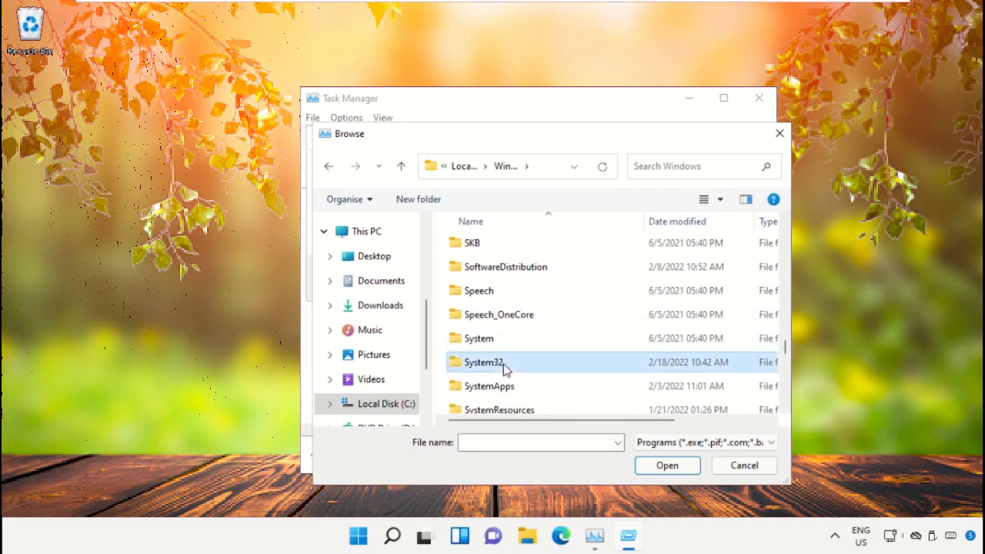
double_click(505, 367)
Choose cmd.exe in the System32 folder as the program for the new task.
scroll(508, 314, "down", 5)
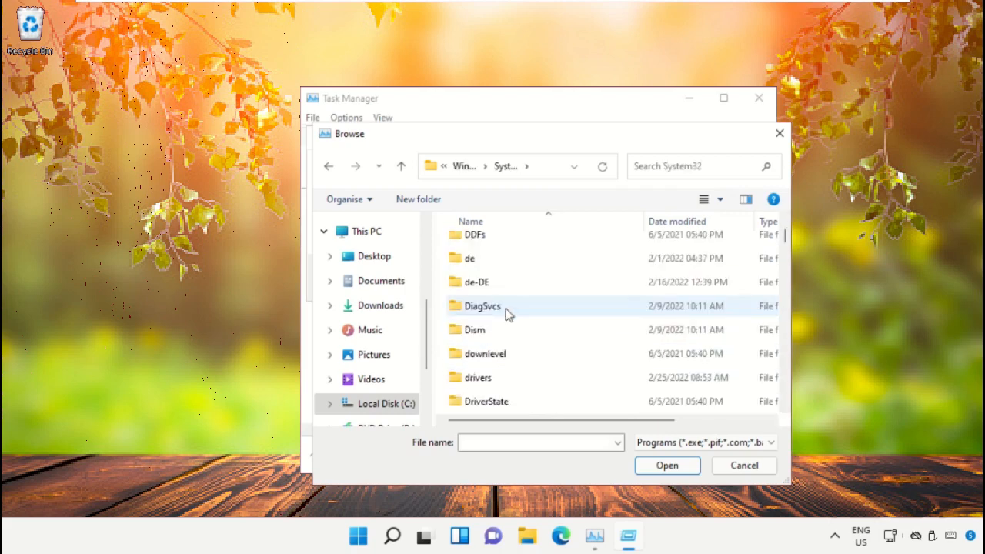
scroll(508, 314, "down", 20)
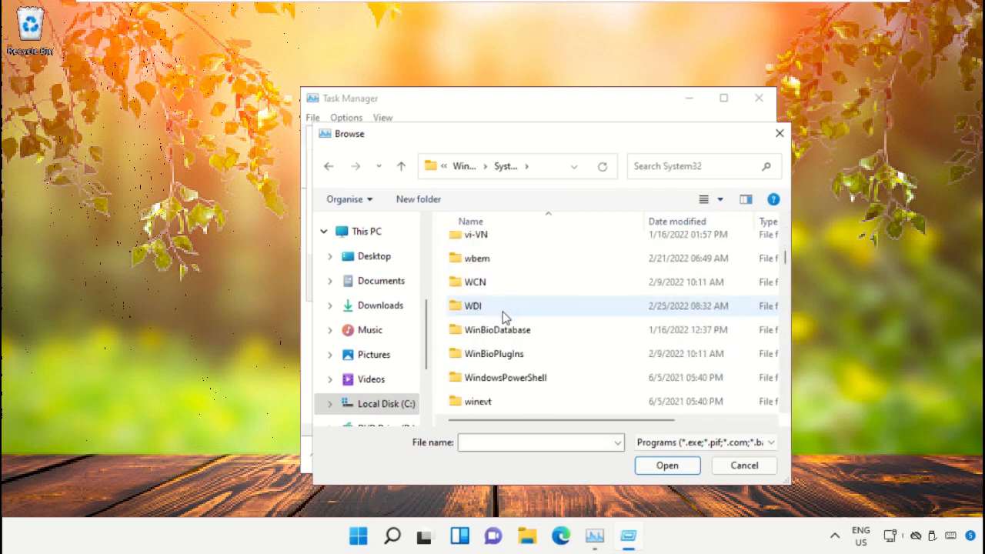
scroll(505, 316, "down", 20)
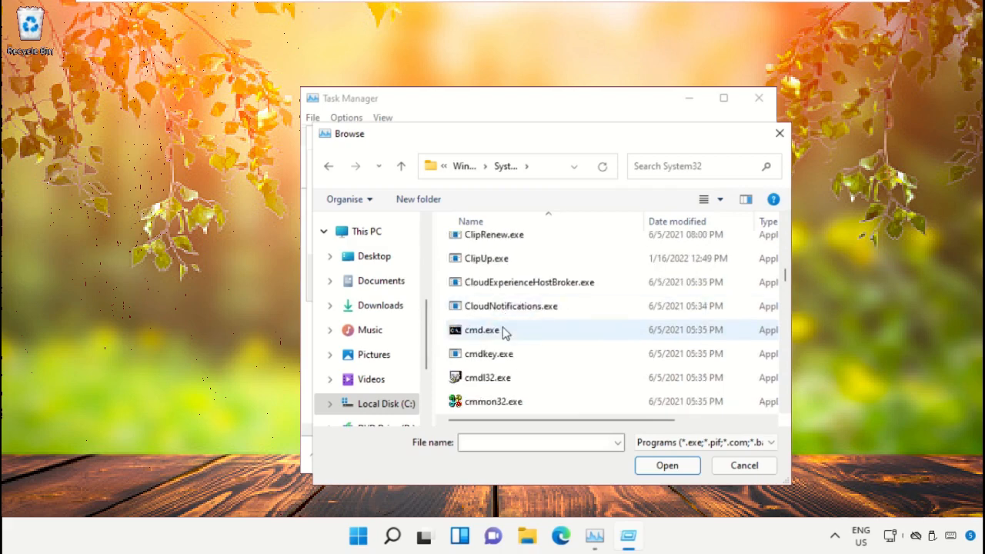
left_click(504, 331)
left_click(667, 465)
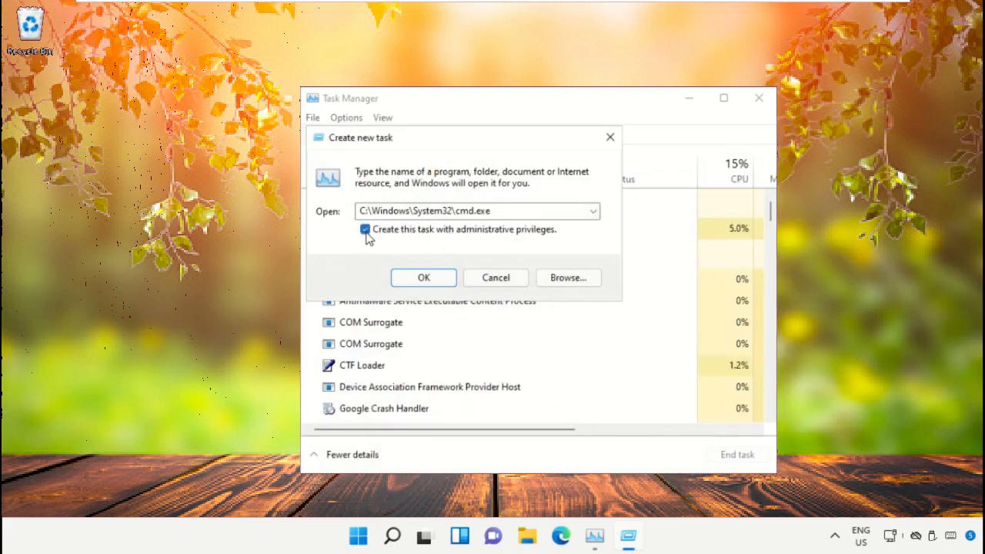
Run cmd.exe with administrative privileges and close Task Manager, leaving a smaller command window on the desktop.
left_click(431, 281)
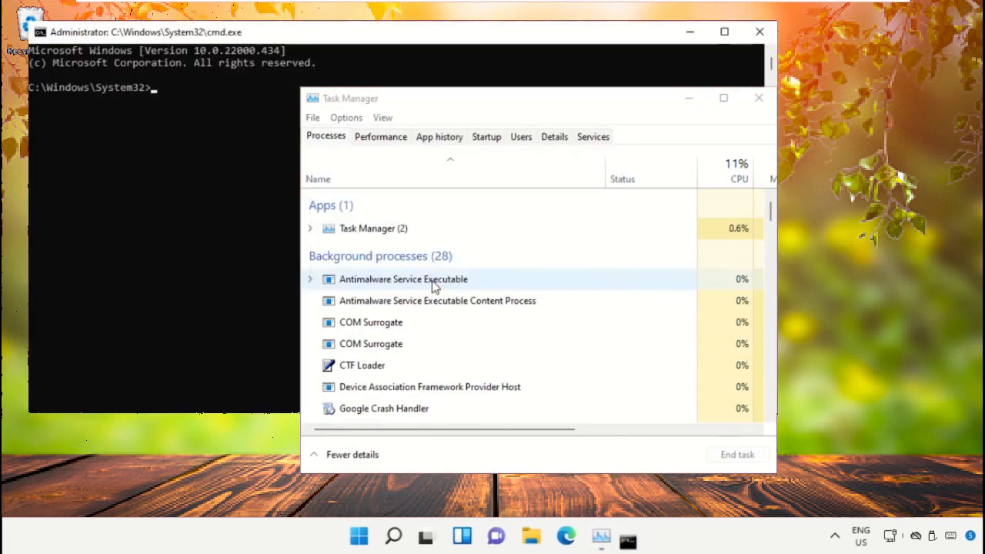
left_click(759, 97)
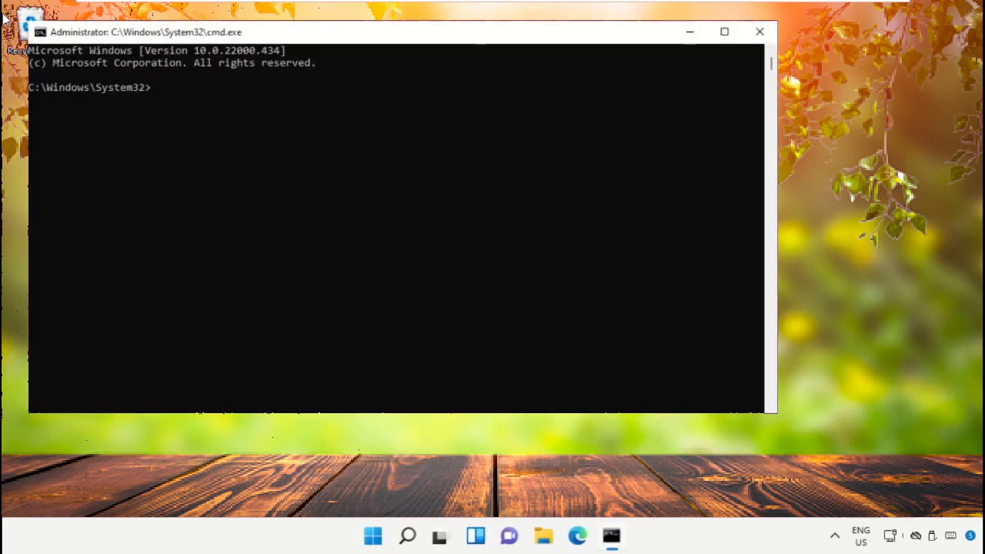
left_click_drag(29, 20, 293, 116)
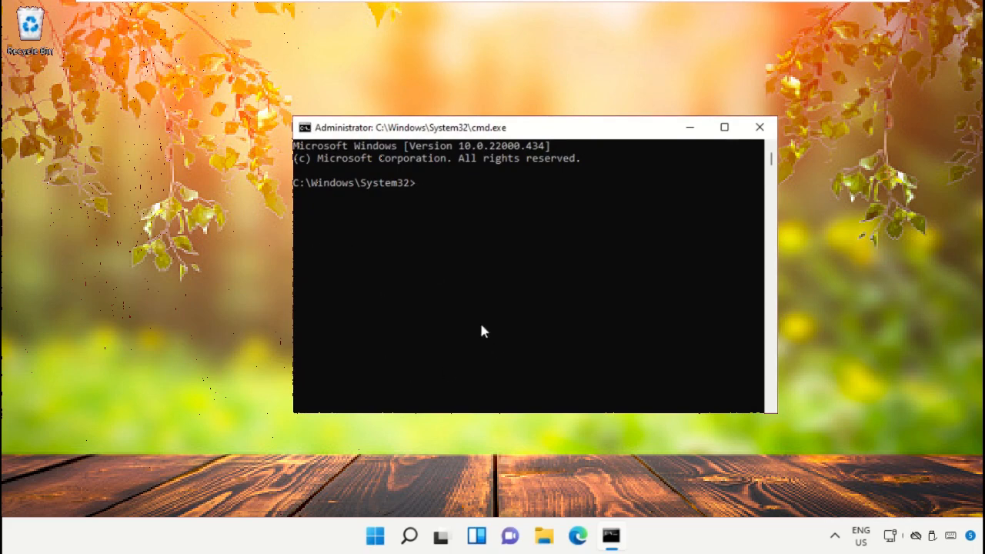
Open Google Chrome and go to google.com.
left_click(411, 539)
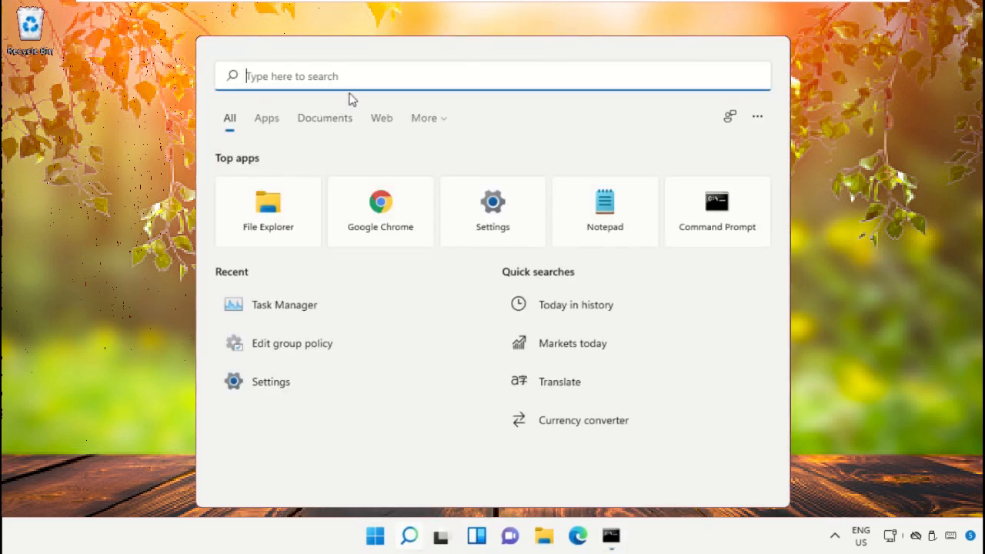
type("google chrome")
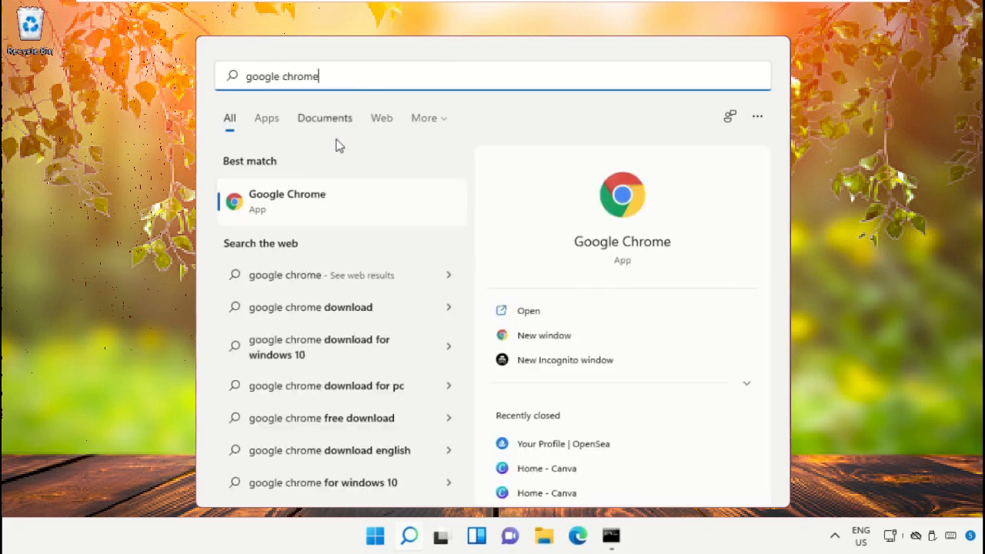
left_click(306, 212)
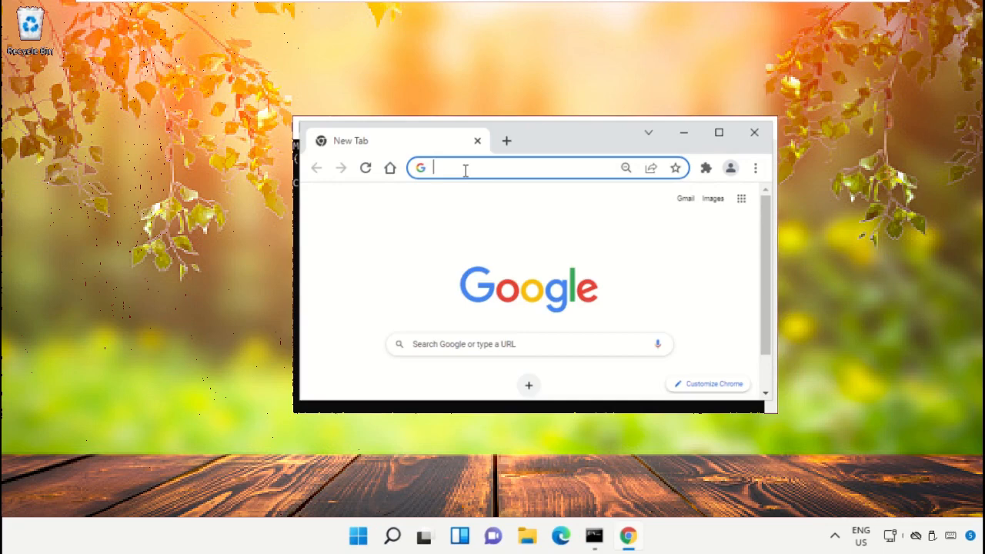
type("google")
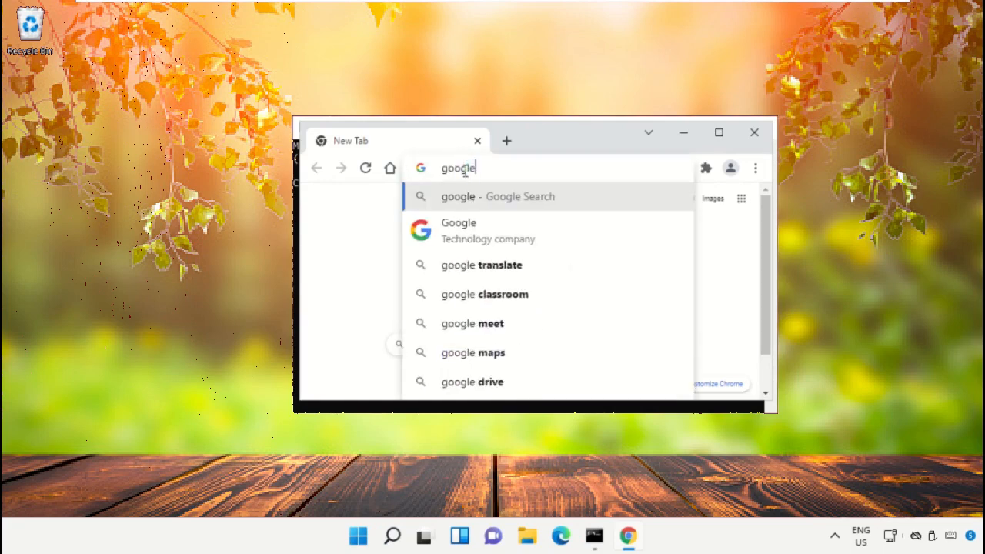
type(".com")
key("Return")
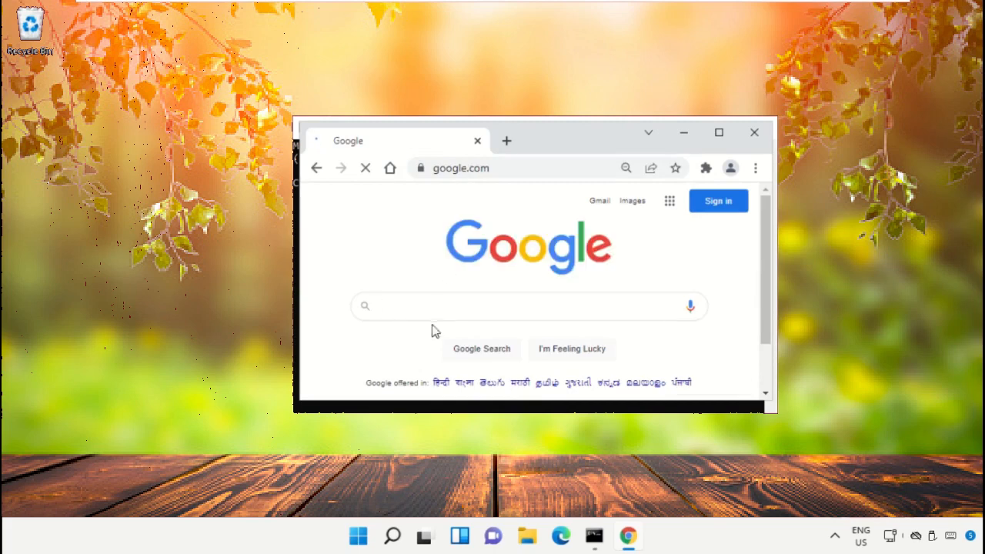
Search Google for "hows.tech windows commands" and open the Important Windows Commands page on Hows.tech.
left_click(433, 306)
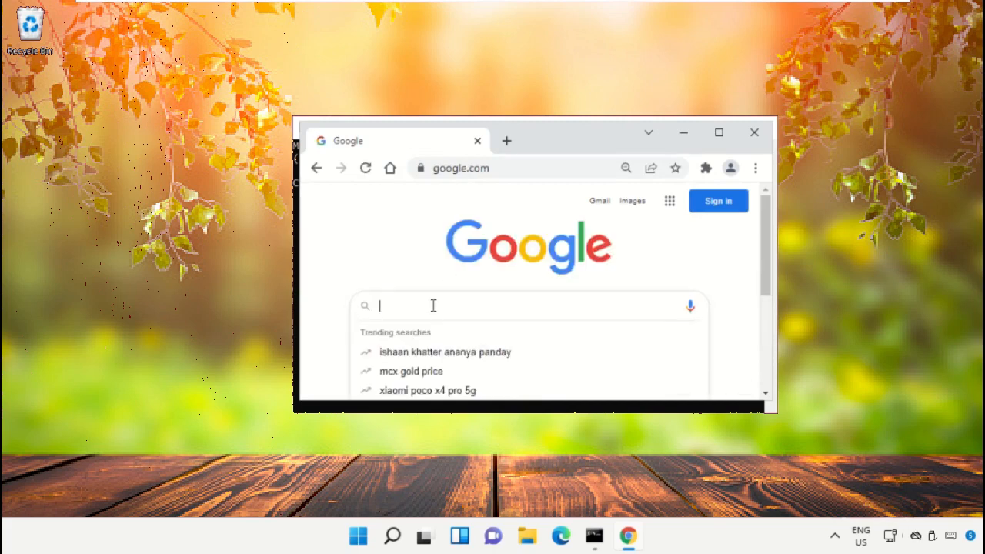
type("hows.tec")
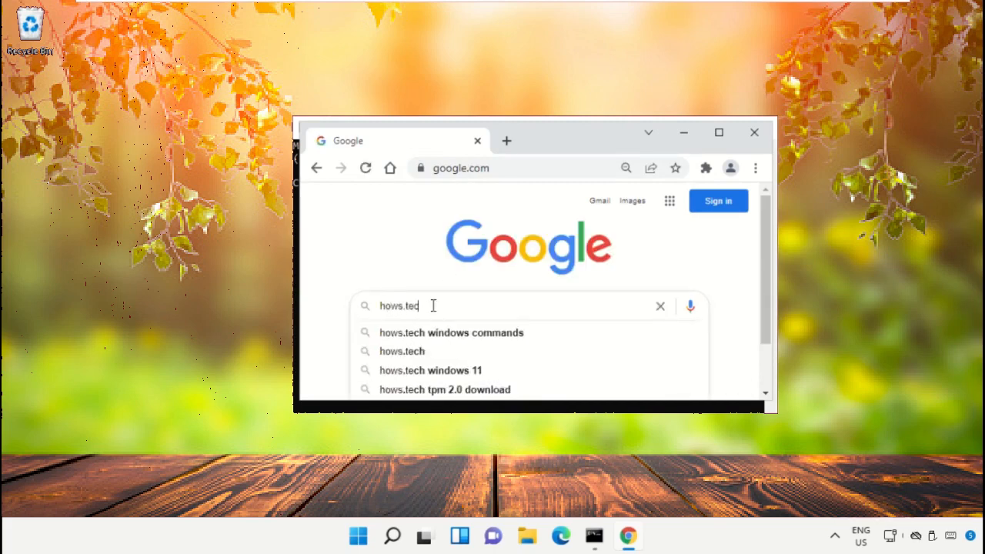
type("h windows commands")
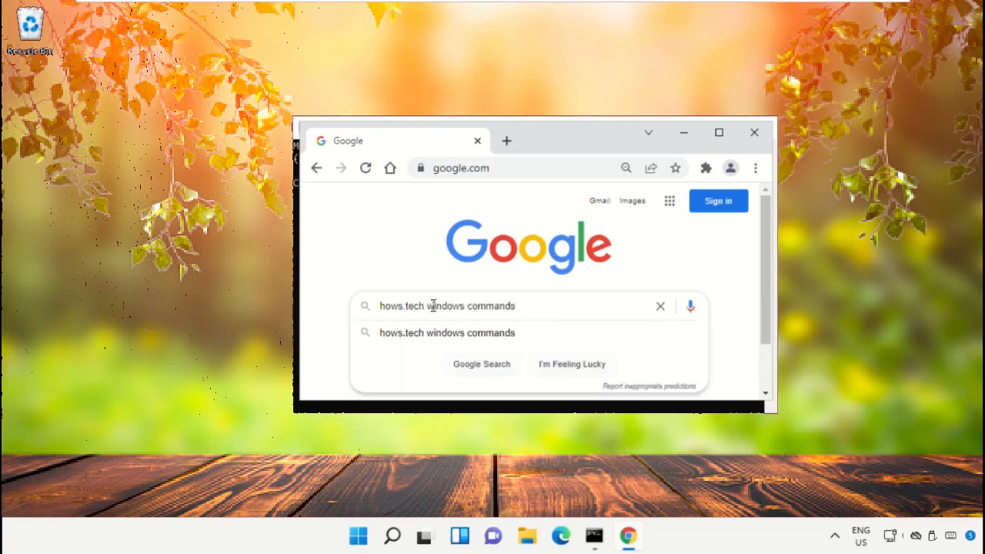
key("Return")
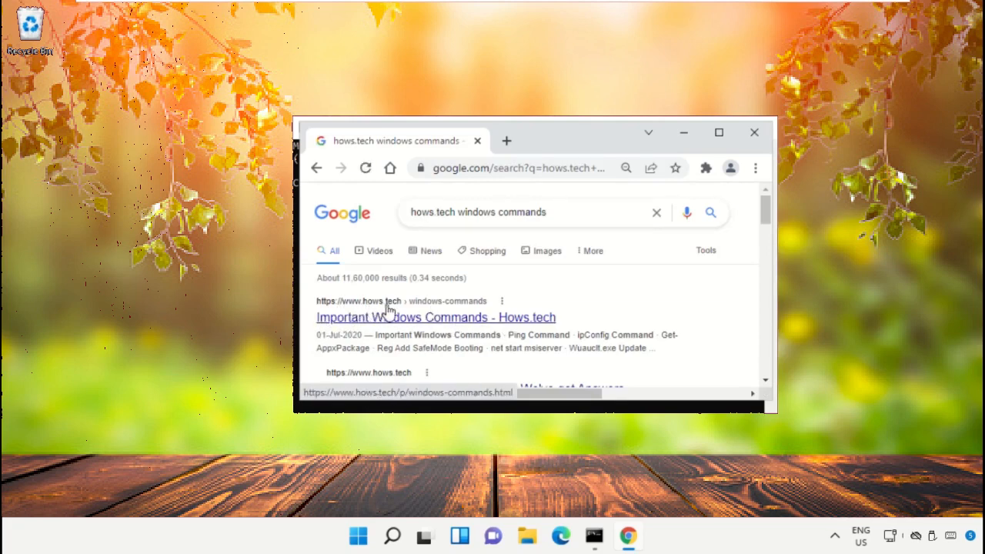
left_click(383, 318)
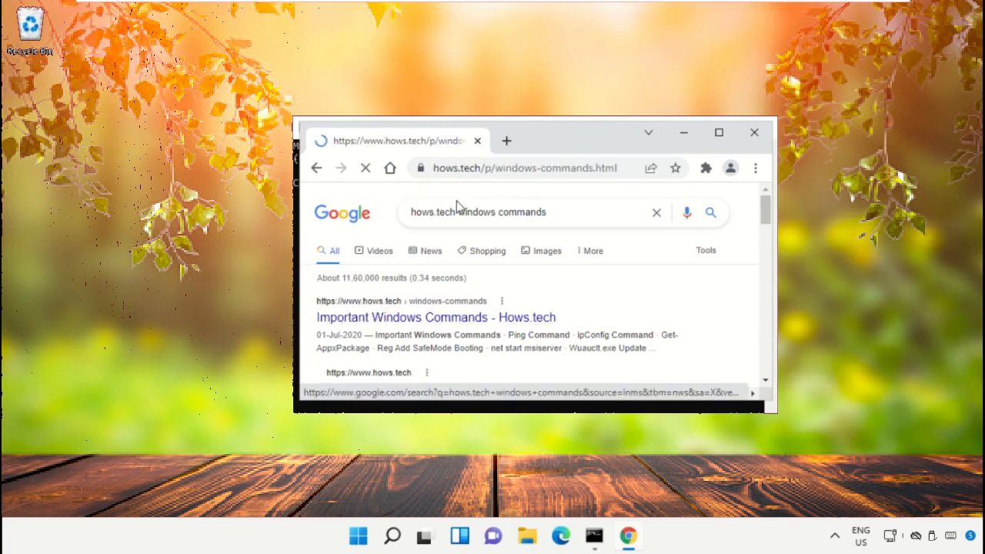
Copy Command 12, sfc /scanfile=c:\windows\system32\ieframe.dll, from the SFC Windows Command section.
scroll(703, 265, "down", 8)
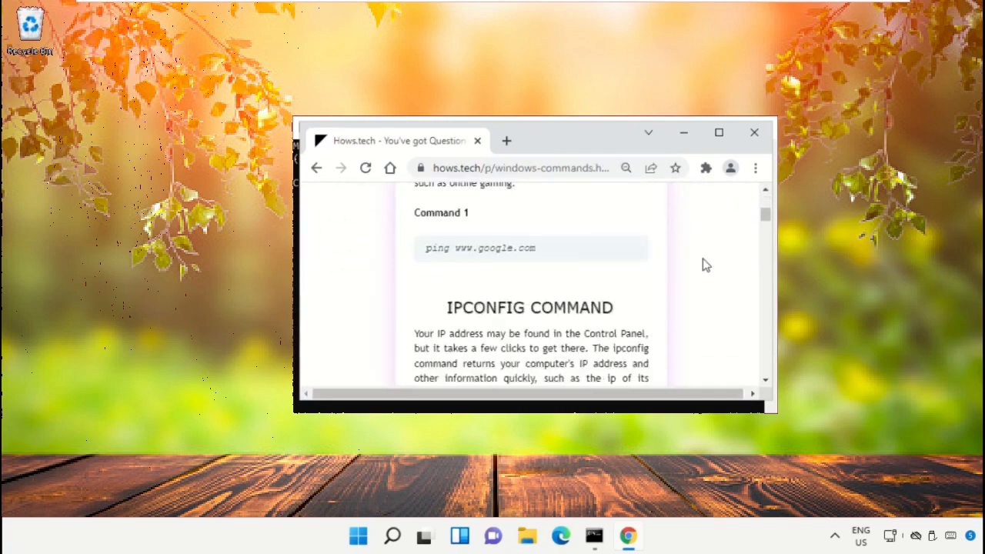
scroll(704, 265, "down", 15)
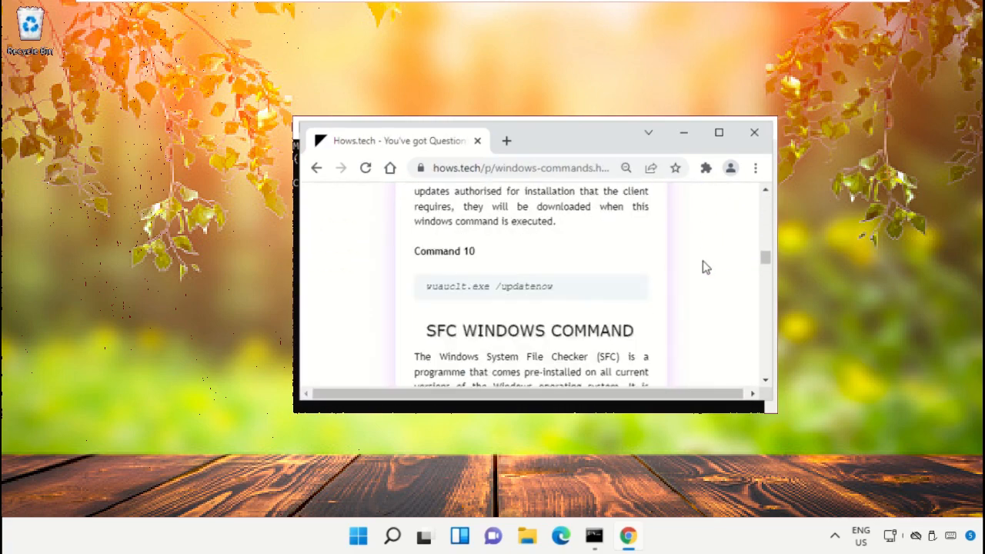
scroll(704, 266, "down", 7)
scroll(704, 267, "up", 4)
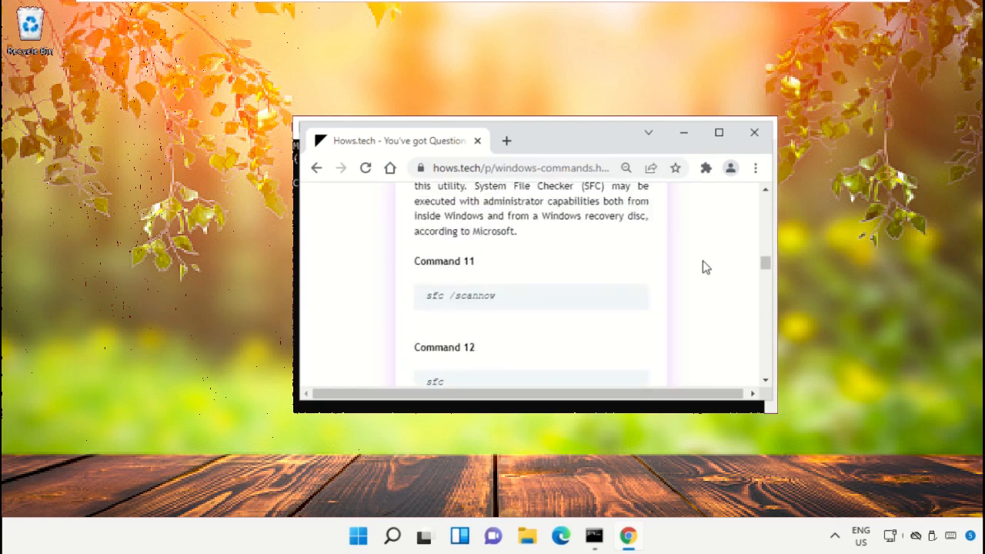
scroll(706, 267, "down", 1)
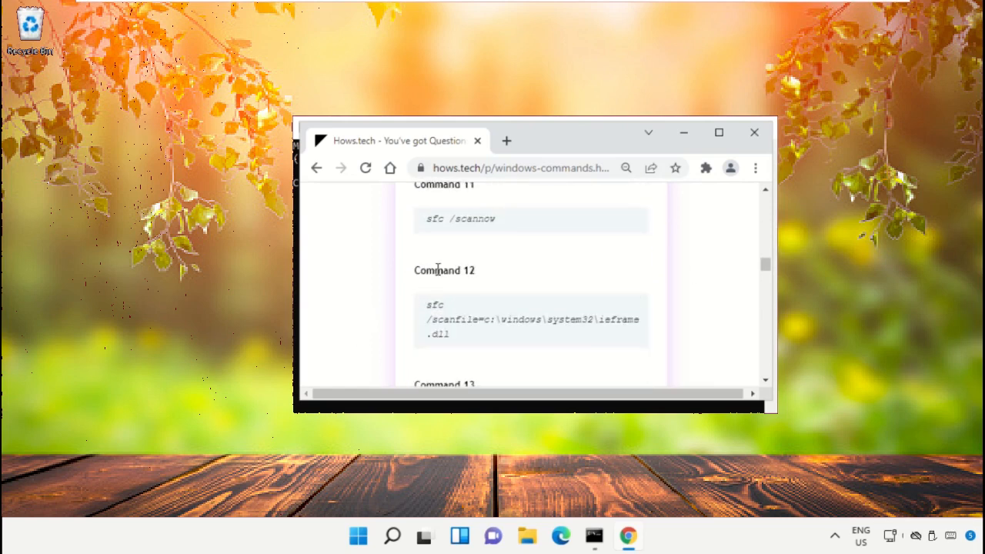
triple_click(472, 324)
right_click(481, 334)
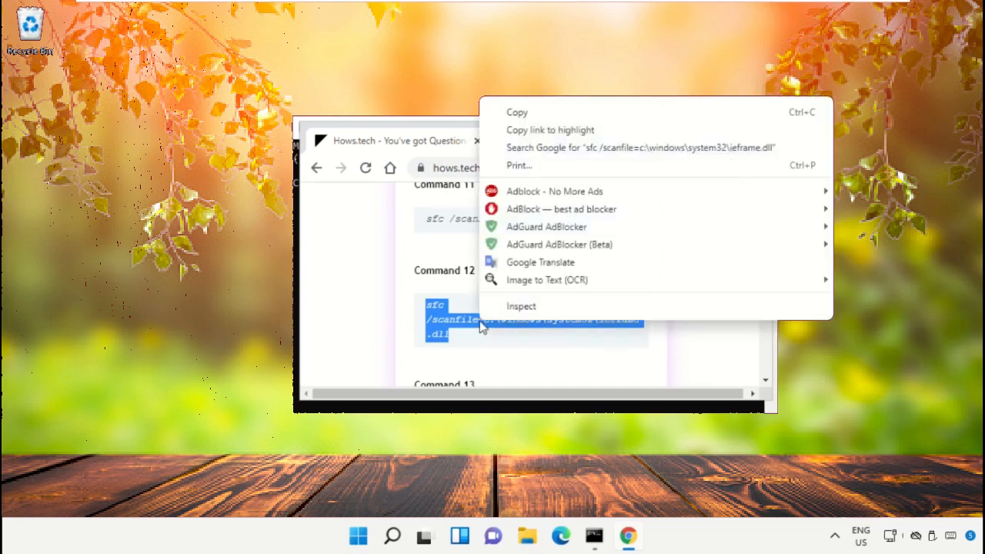
left_click(540, 116)
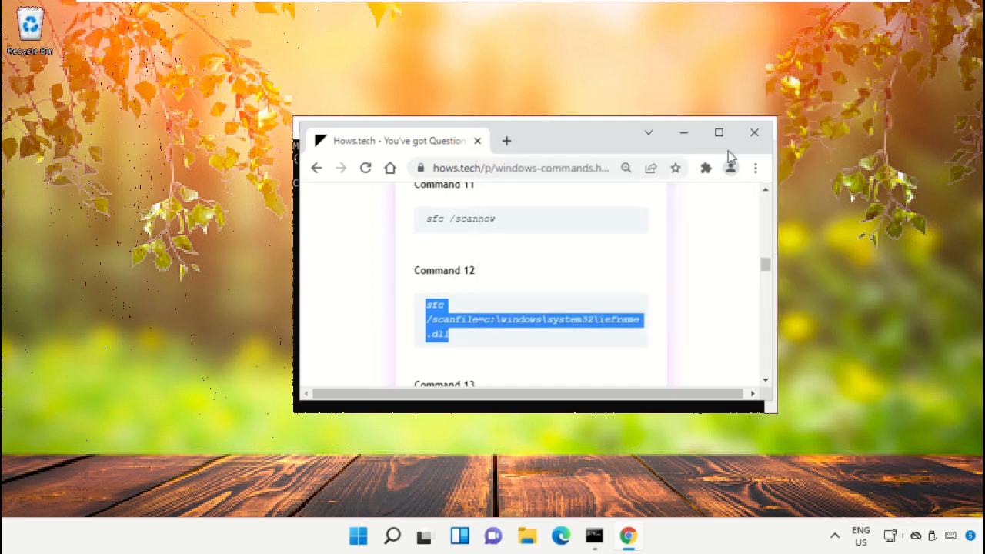
Minimize the browser, then paste and run sfc /scanfile=c:\windows\system32\ieframe.dll in the administrator Command Prompt.
left_click(685, 135)
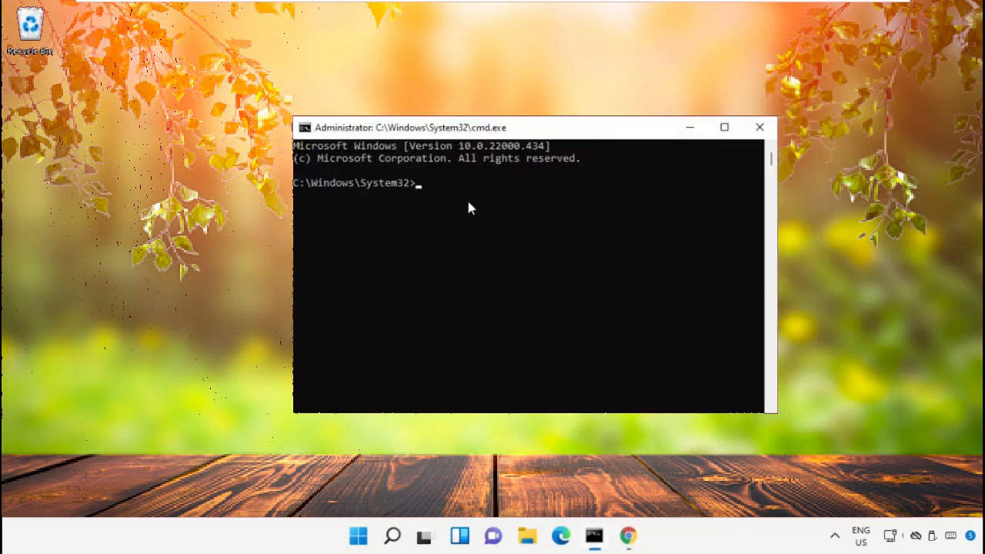
right_click(551, 128)
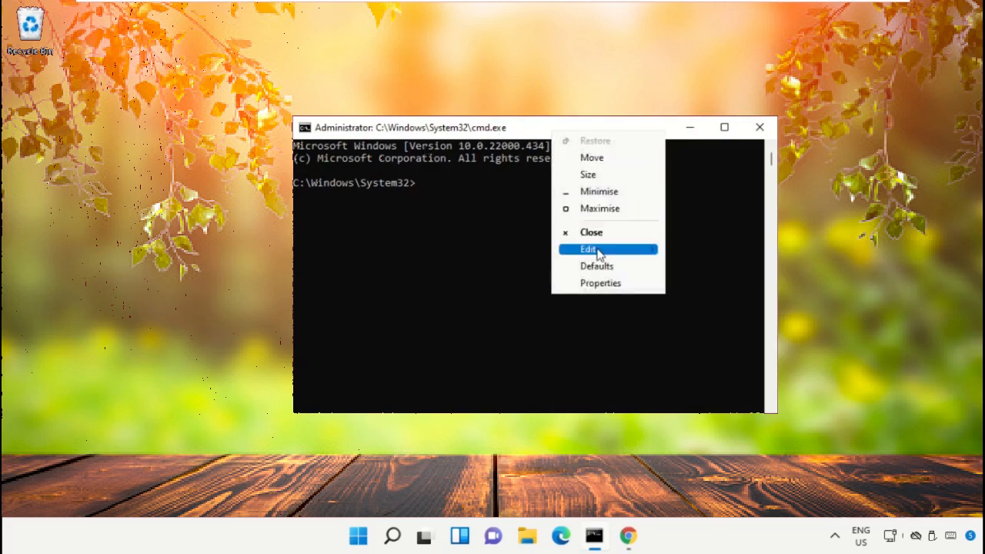
mouse_move(600, 254)
left_click(701, 284)
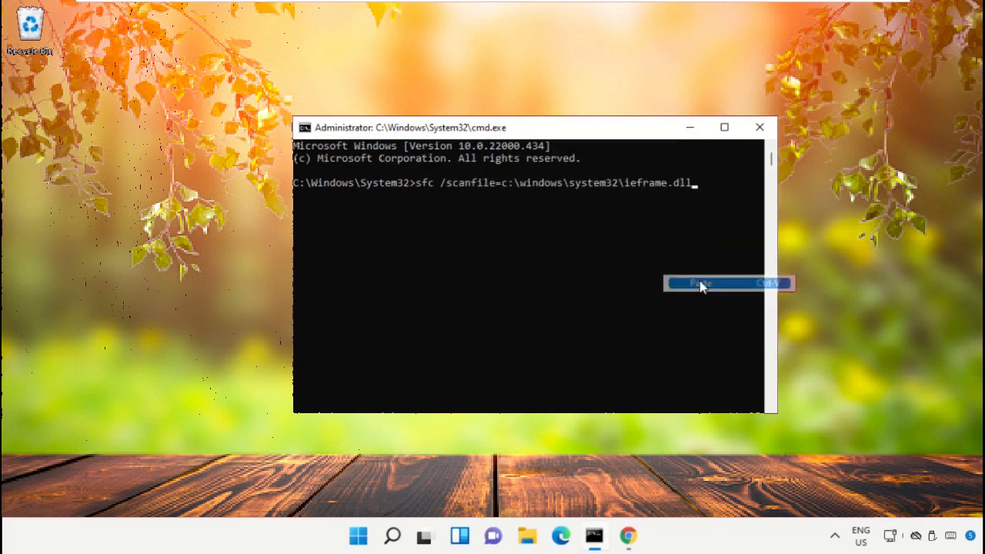
key("Return")
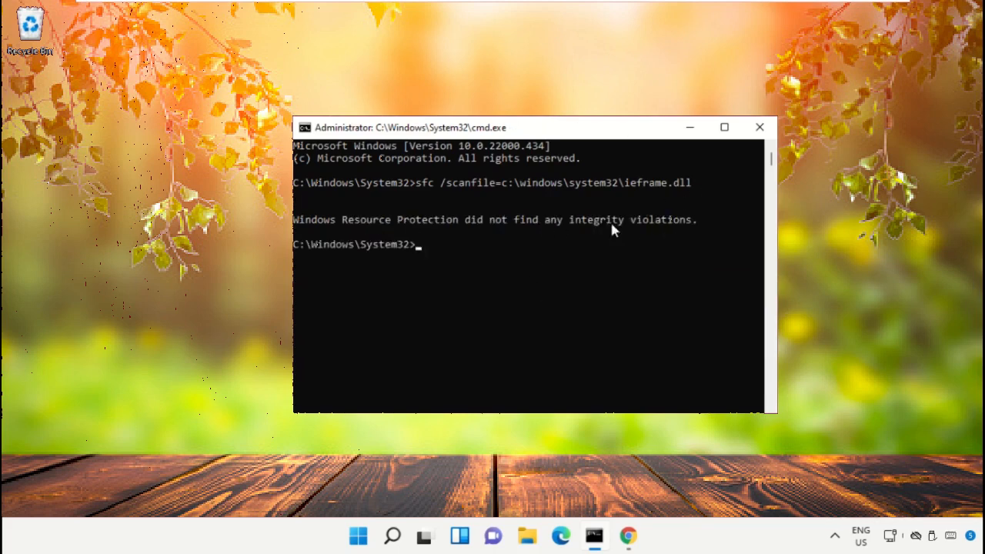
Return to the Hows.tech page in Chrome and copy Command 13, sfc /verifyfile=c:\windows\system32\ieframe.dll.
left_click(633, 541)
scroll(493, 335, "down", 2)
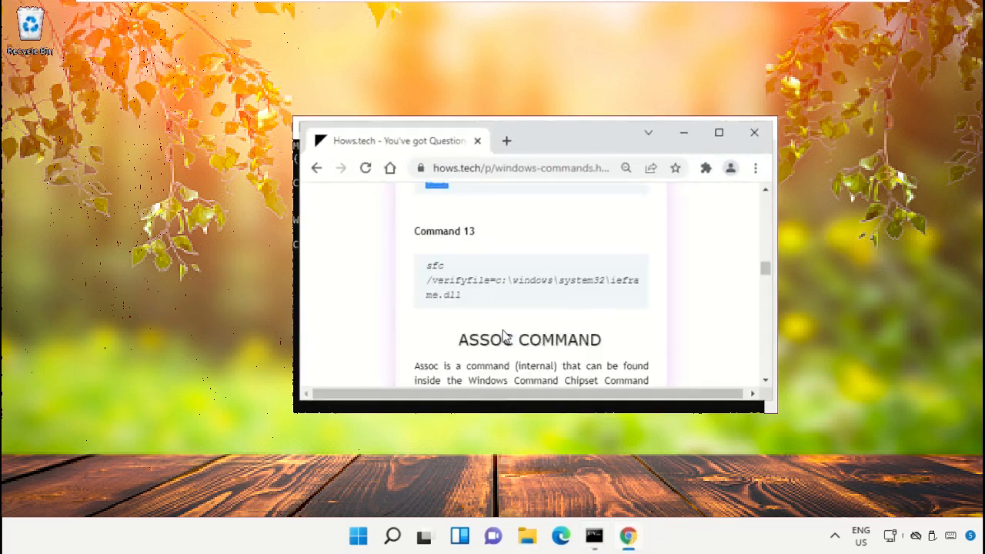
triple_click(462, 283)
right_click(463, 288)
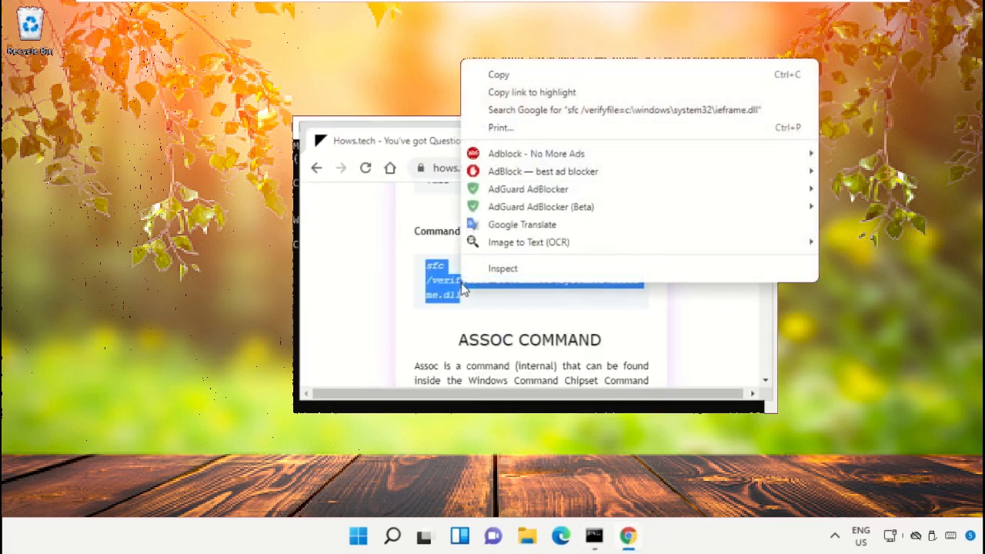
left_click(508, 76)
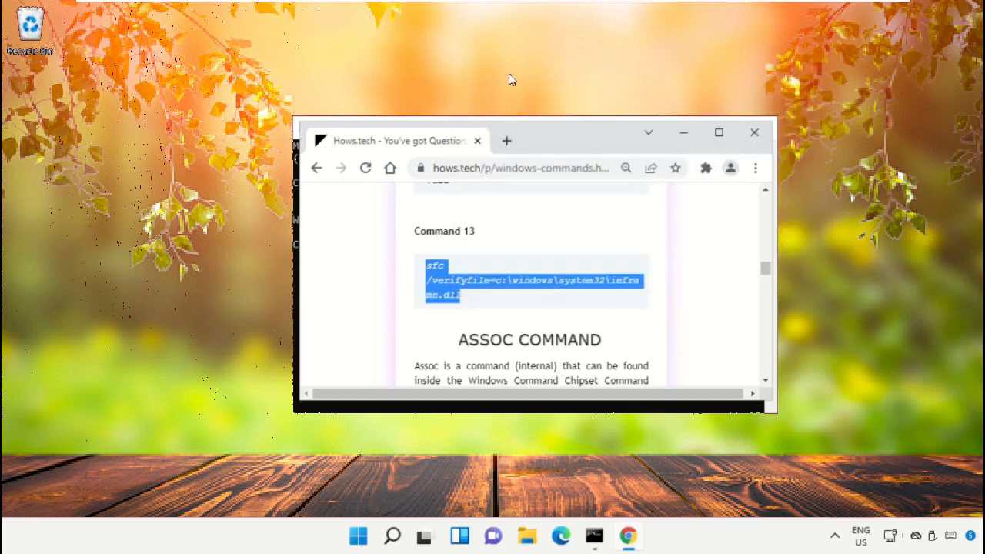
Paste and run sfc /verifyfile=c:\windows\system32\ieframe.dll in the administrator Command Prompt, and close it with the exit command.
left_click(682, 133)
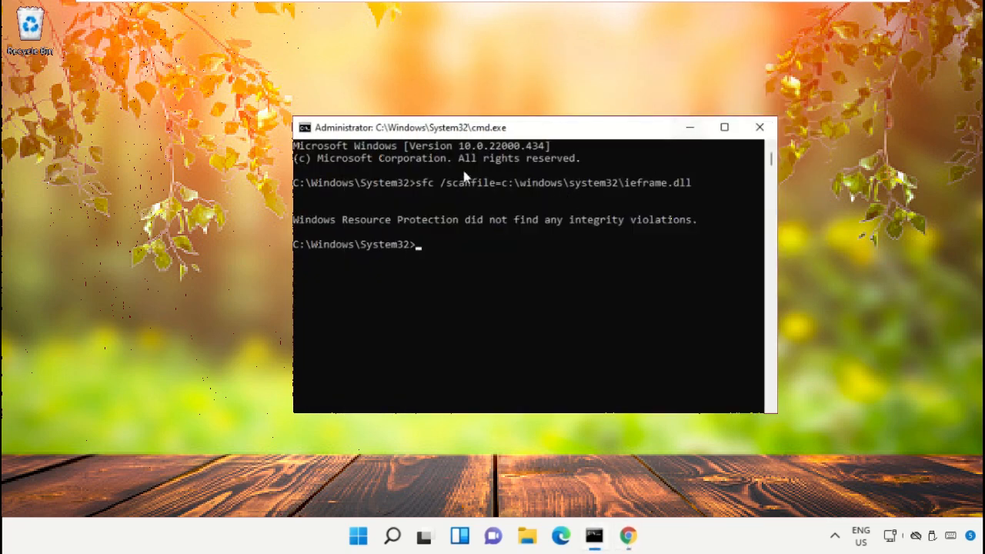
right_click(539, 135)
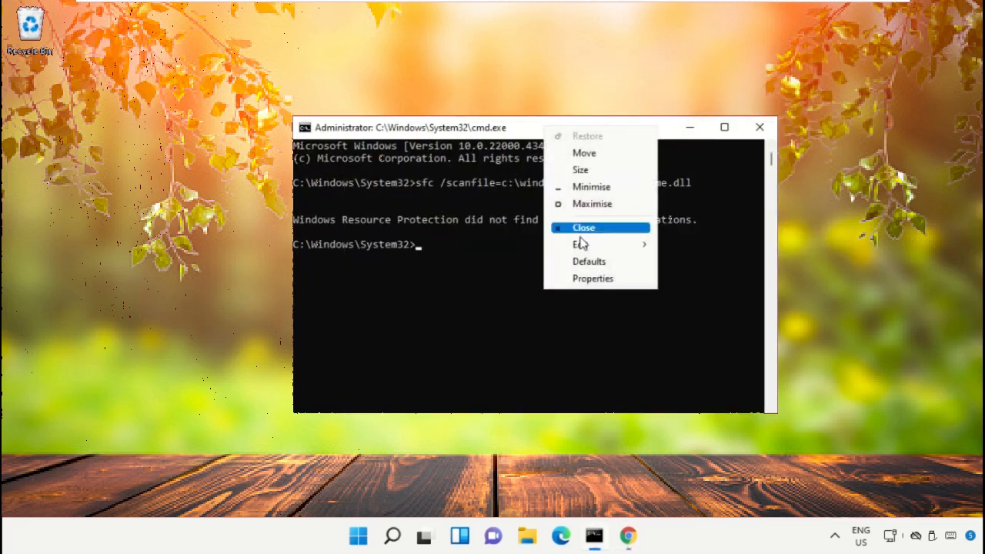
mouse_move(587, 244)
left_click(693, 276)
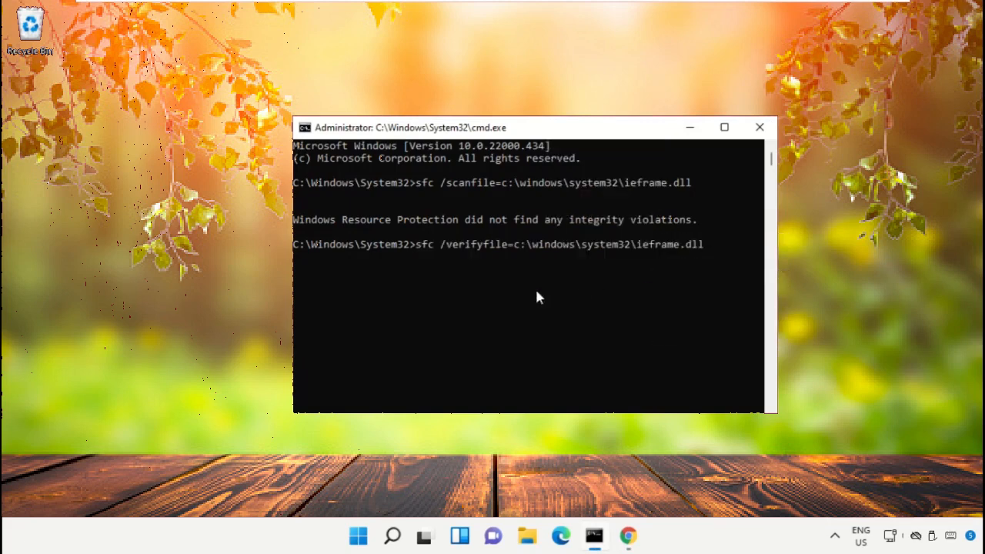
key("Return")
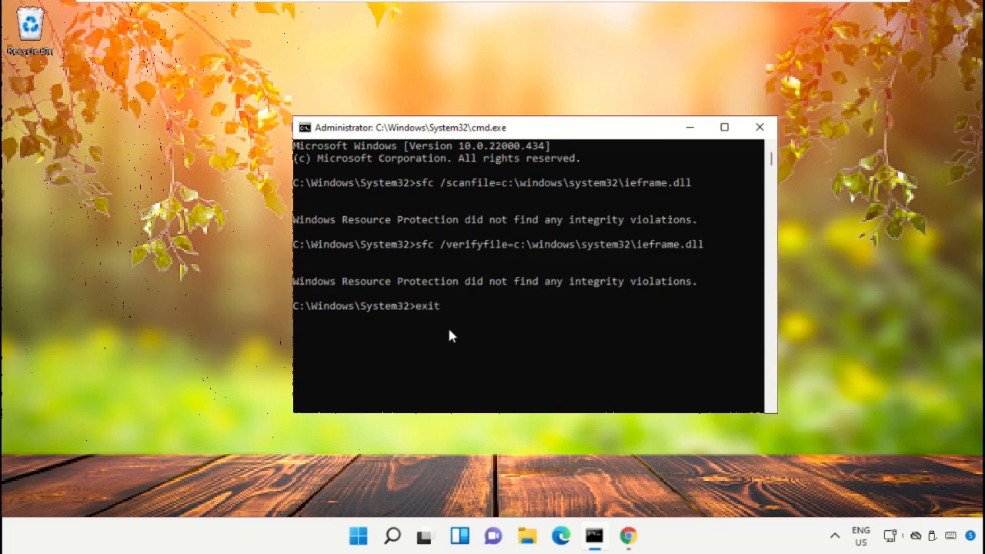
type("exit")
key("Return")
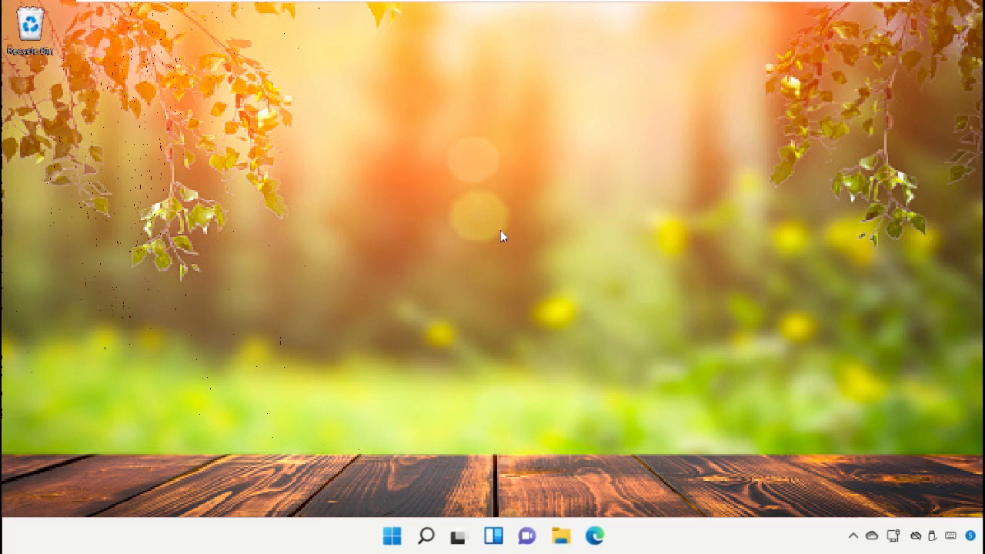
Open Device Manager and expand the Display adapters category.
right_click(390, 541)
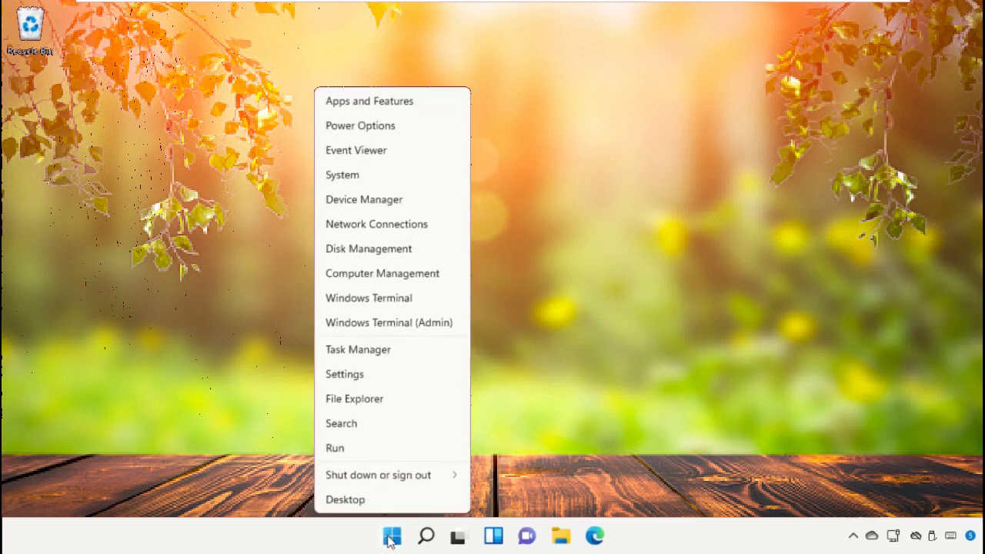
left_click(413, 200)
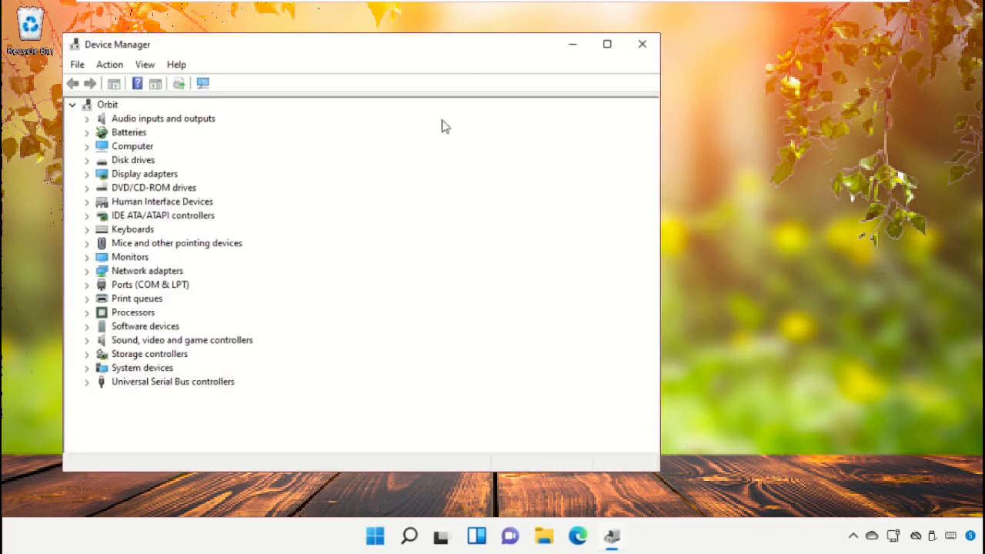
left_click_drag(447, 56, 515, 49)
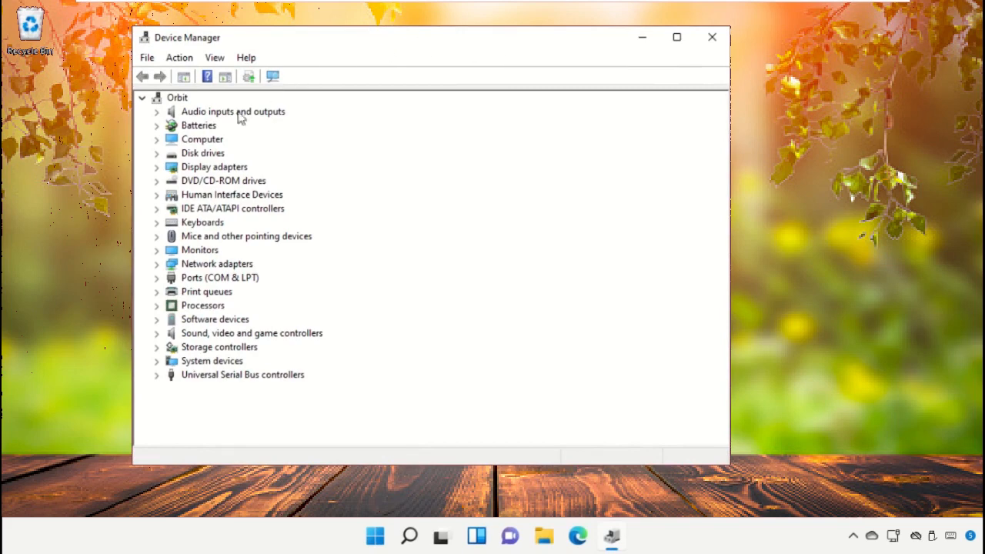
left_click(219, 171)
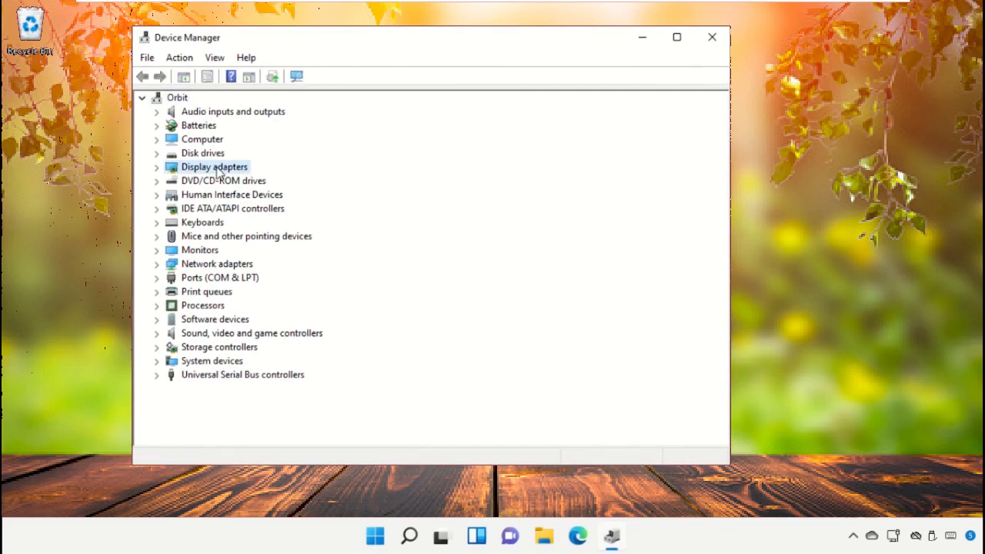
left_click(160, 167)
Uninstall the Microsoft Basic Display Adapter device and close Device Manager.
left_click(224, 181)
right_click(227, 181)
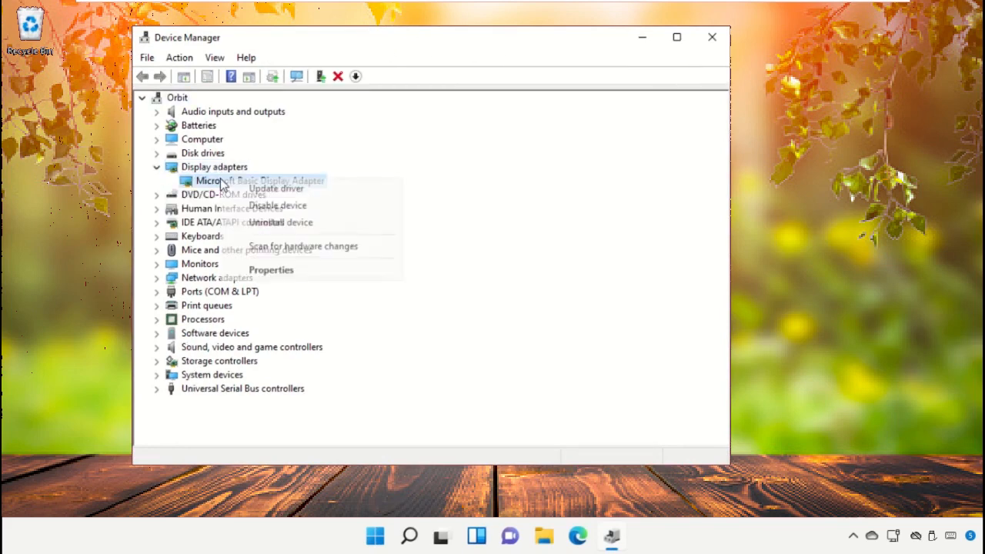
left_click(275, 225)
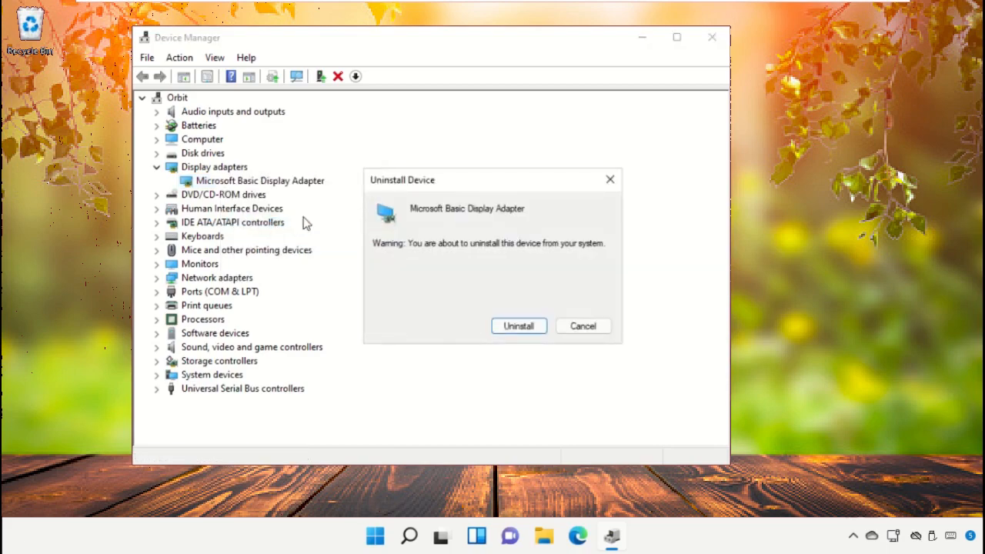
left_click(508, 325)
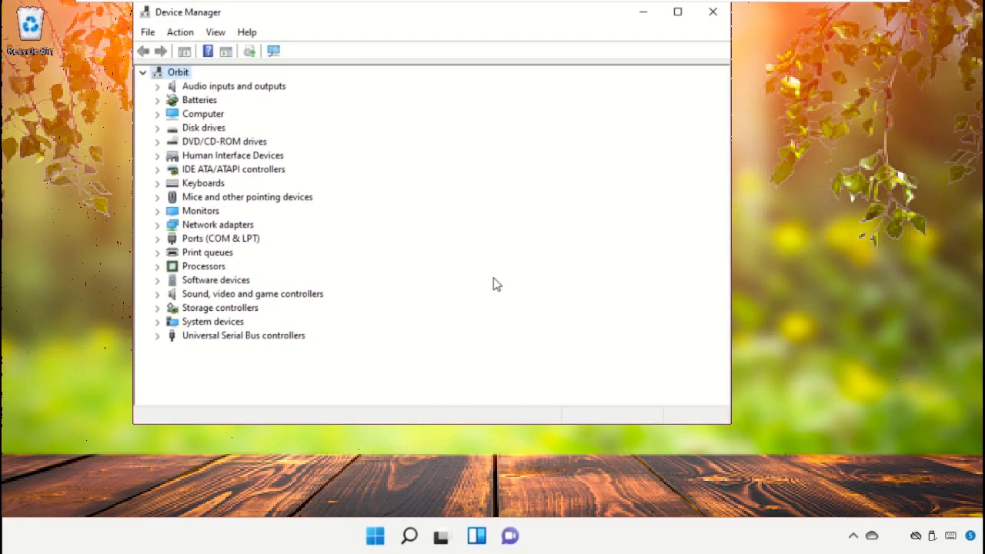
left_click(711, 23)
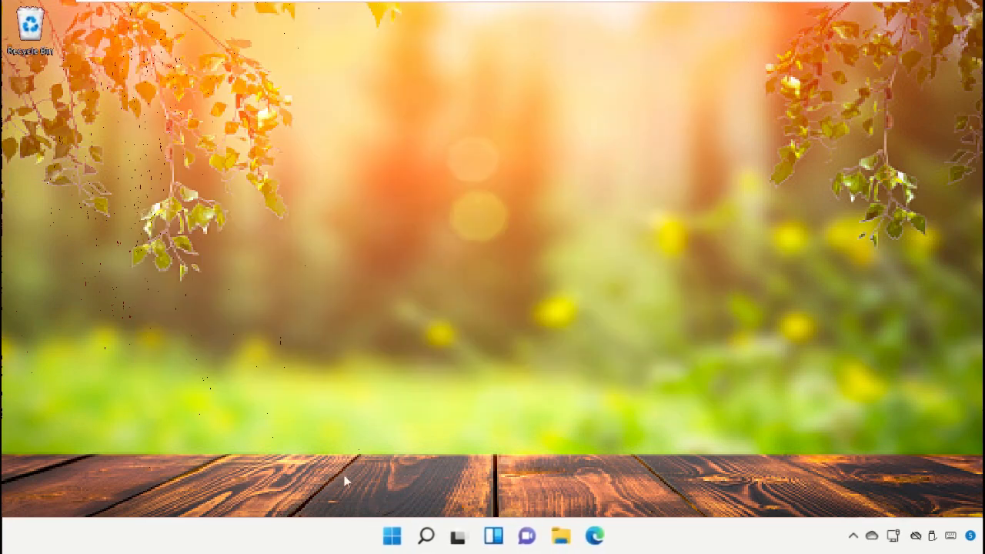
Restart the computer and sign back in with the account PIN.
left_click(389, 537)
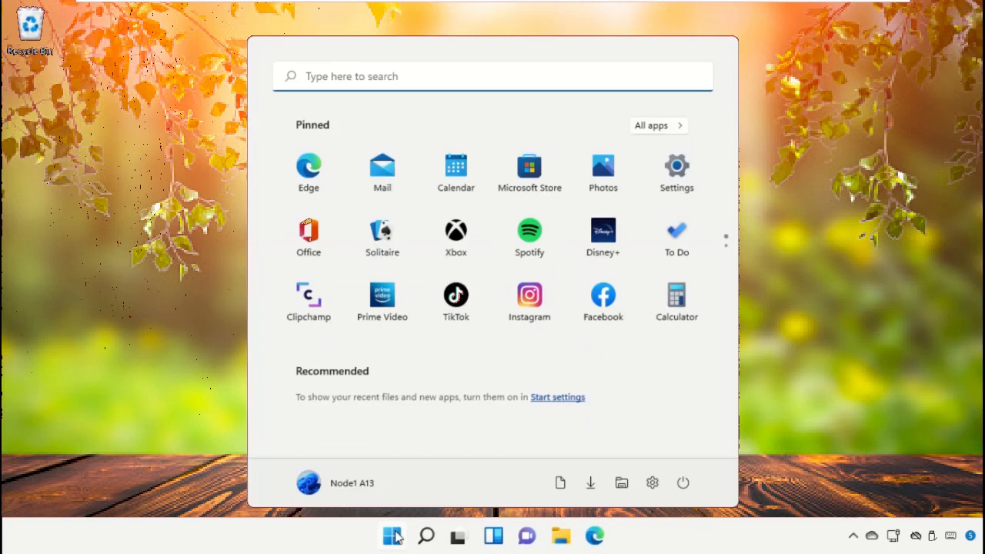
left_click(685, 482)
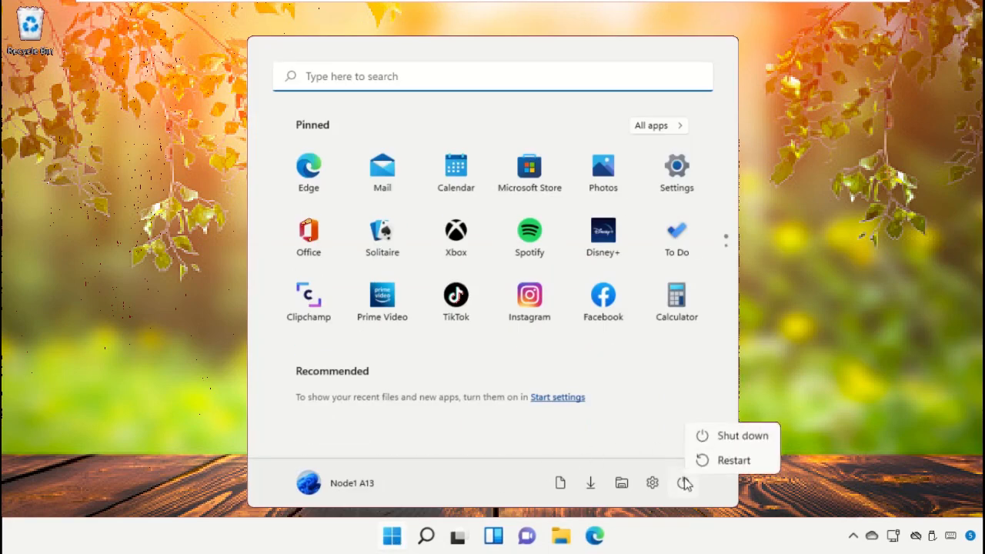
left_click(731, 462)
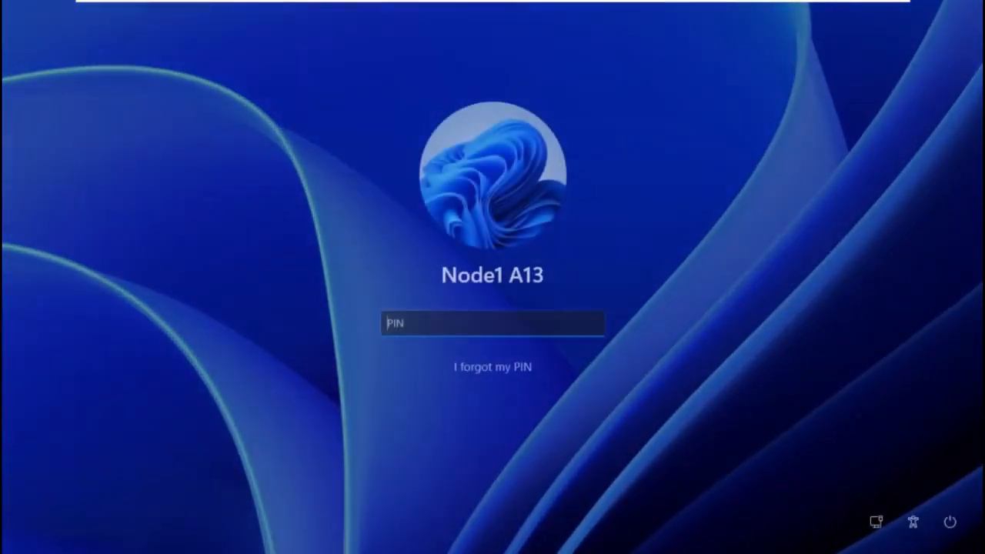
type("****")
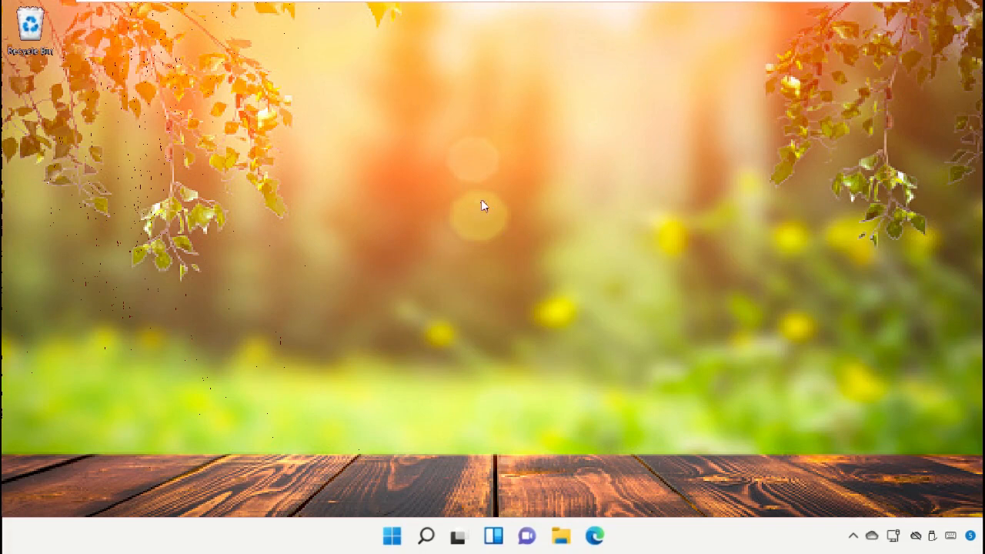
Reopen Device Manager after the restart and expand its Display adapters category.
right_click(392, 539)
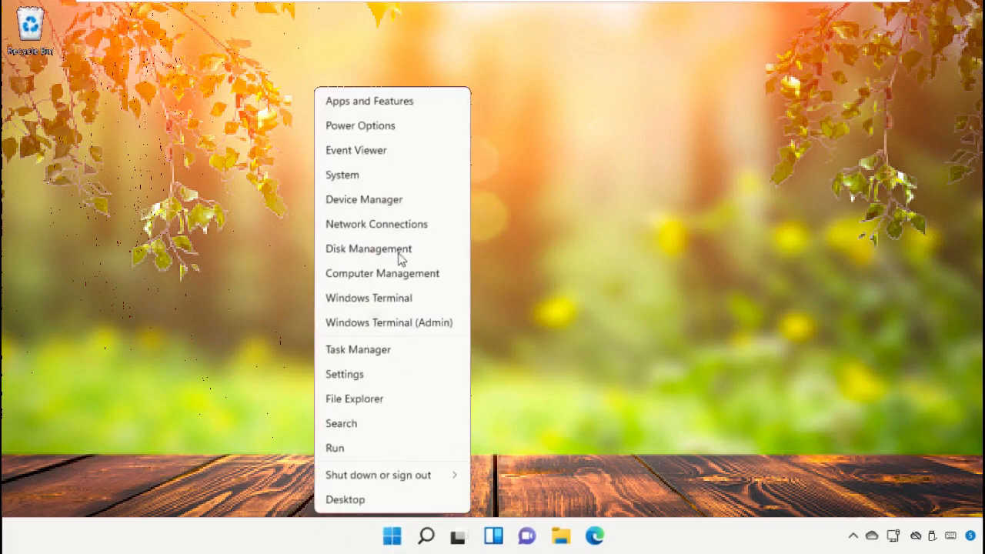
left_click(400, 204)
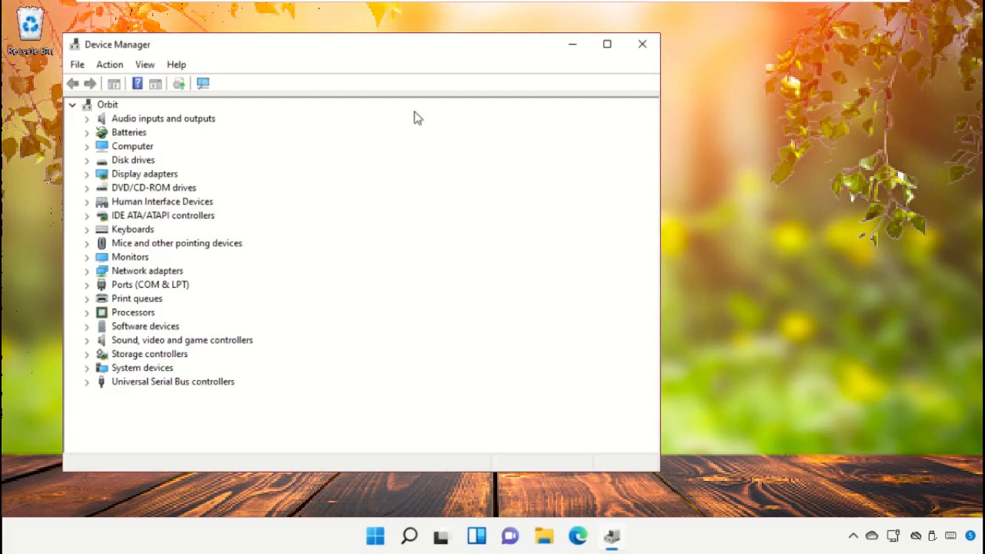
left_click_drag(422, 57, 548, 50)
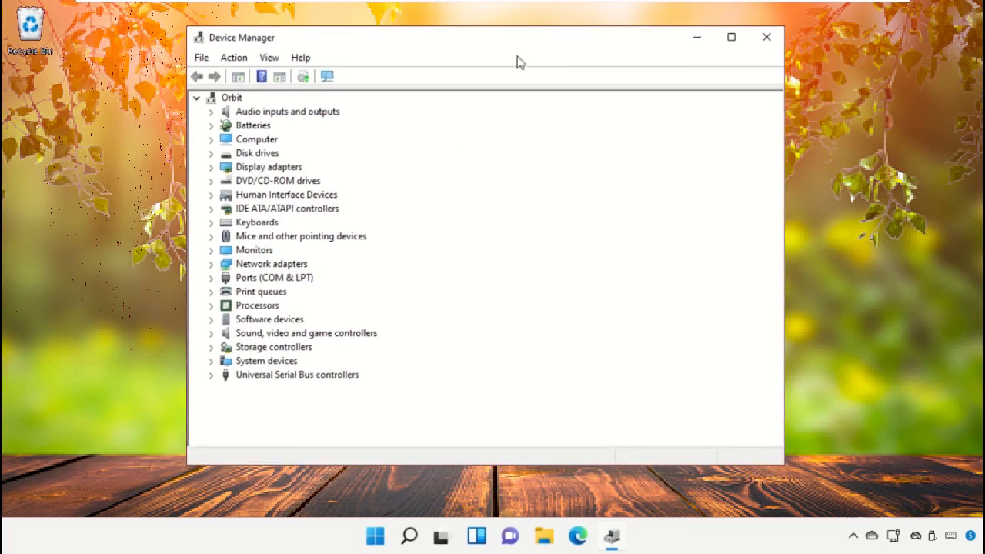
left_click(275, 168)
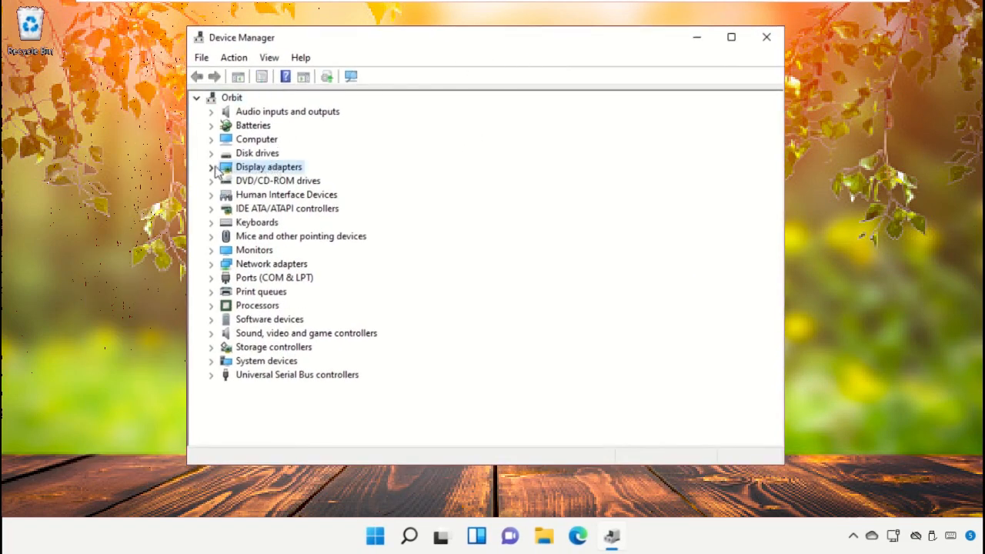
left_click(212, 167)
Update the display adapter's driver manually from this computer, installing the compatible Microsoft Basic Display Adapter model, and close the update wizard.
left_click(274, 181)
right_click(276, 181)
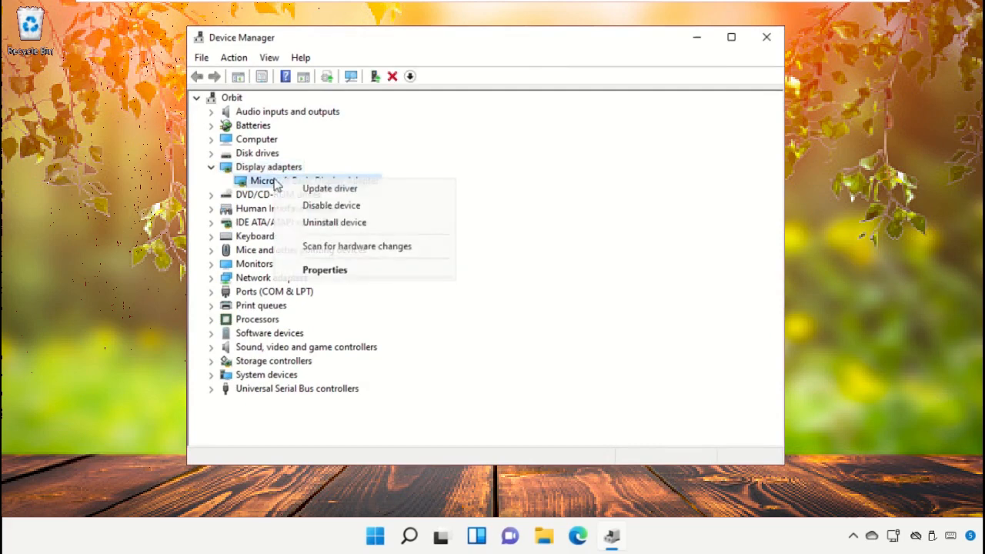
left_click(324, 189)
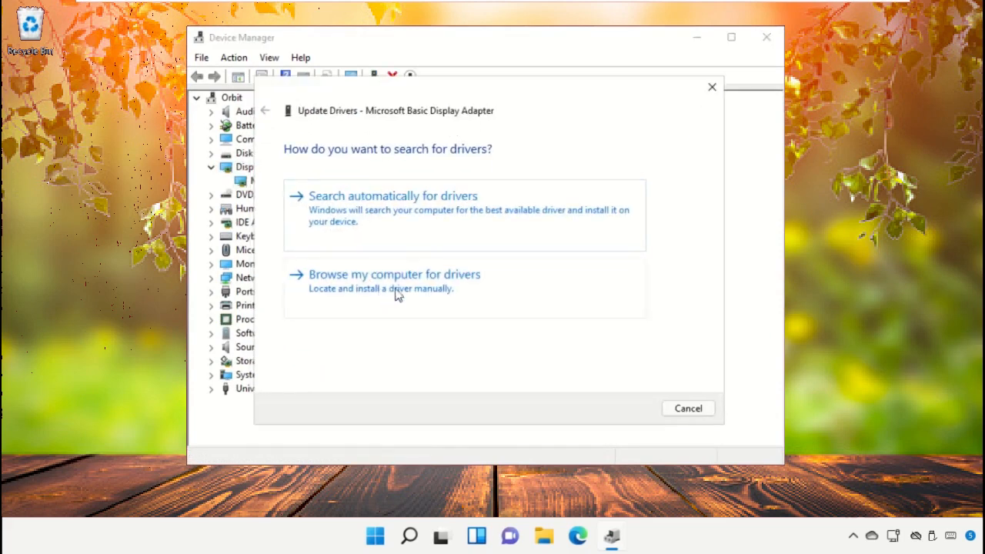
left_click(418, 293)
left_click(434, 321)
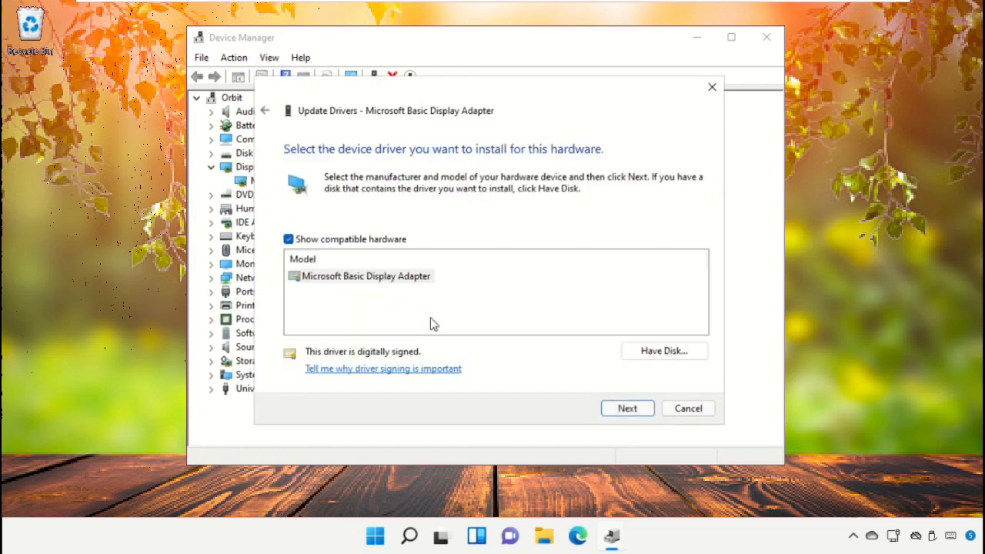
left_click(394, 282)
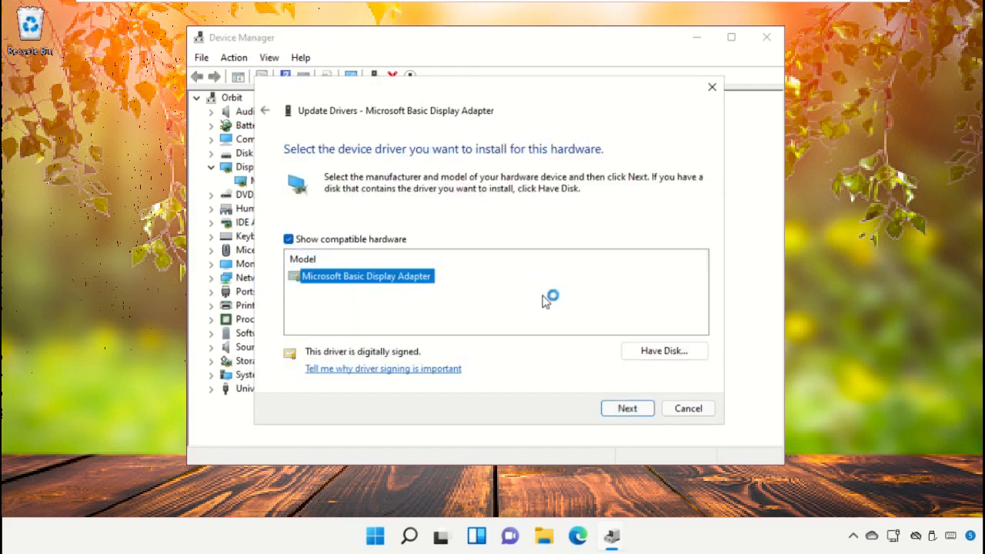
left_click(618, 408)
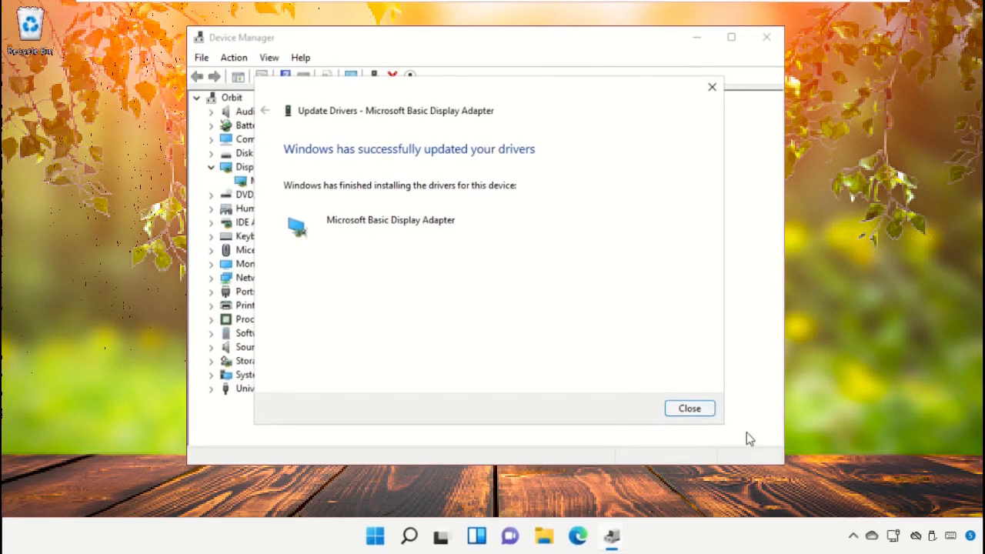
left_click(690, 409)
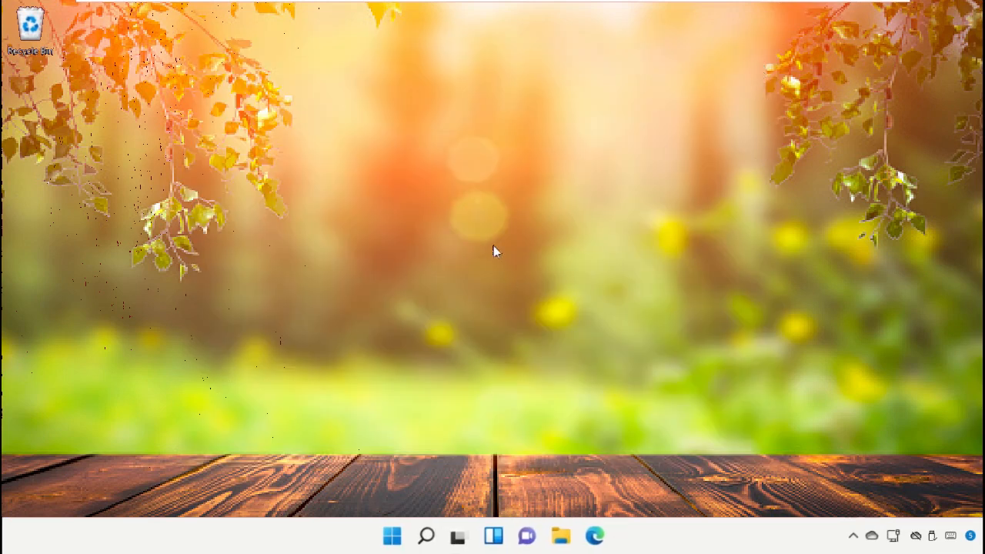
Bring up the computer's shutdown and restart options.
left_click(393, 539)
left_click(681, 485)
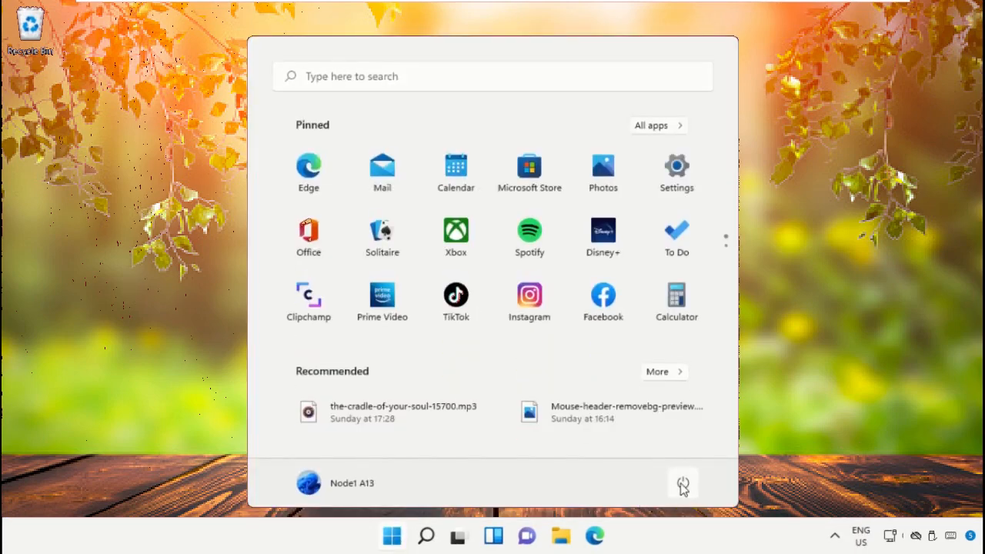
left_click(685, 485)
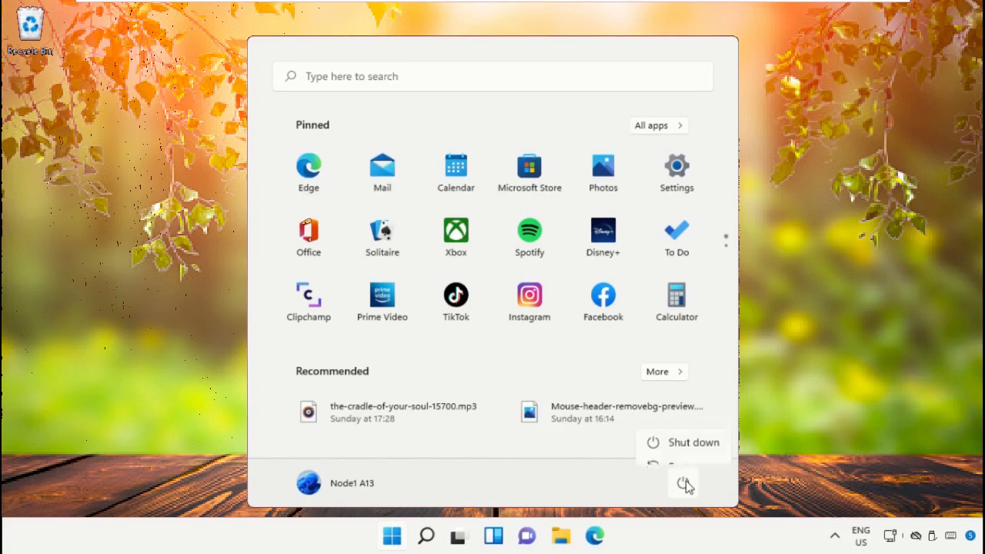